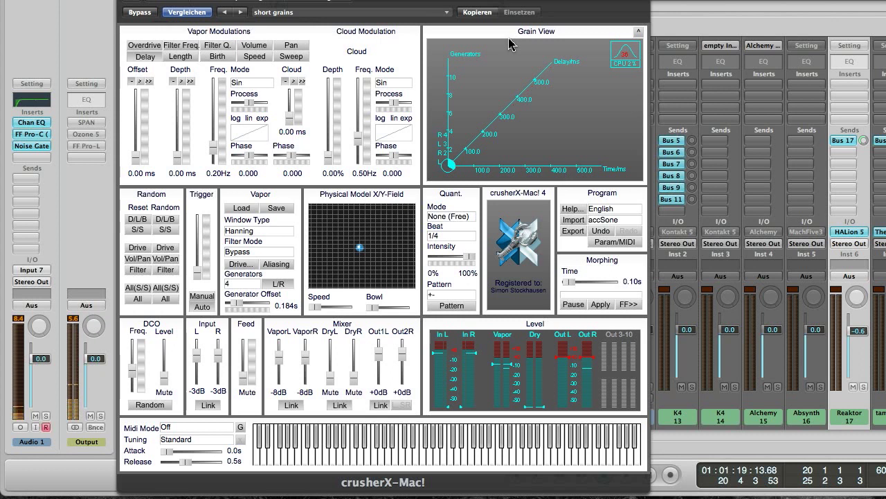
Look through the Vapor modulation modes and the grain window types, keeping Hanning as the window
{"action": "key", "text": "r"}
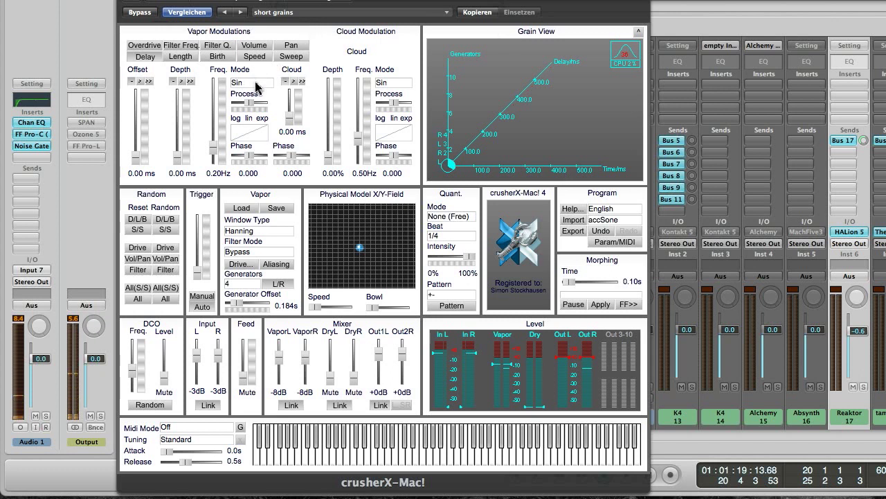
{"action": "left_click", "coordinate": [258, 86]}
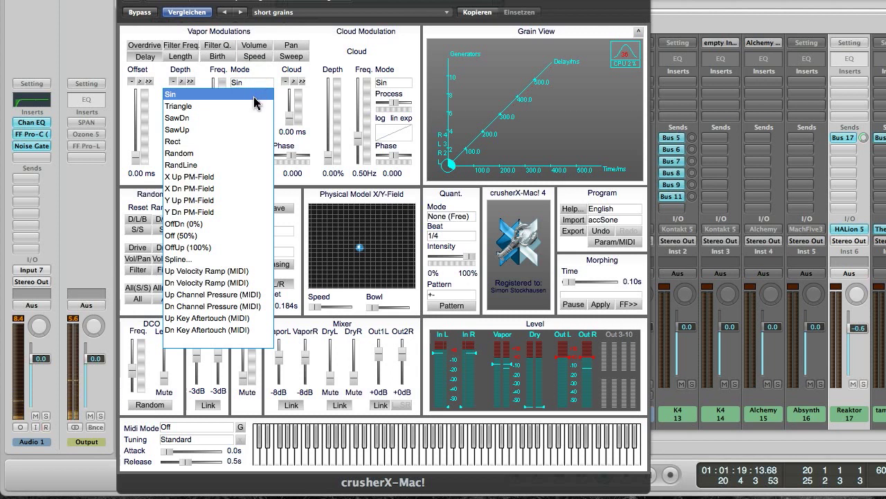
{"action": "left_click", "coordinate": [380, 45]}
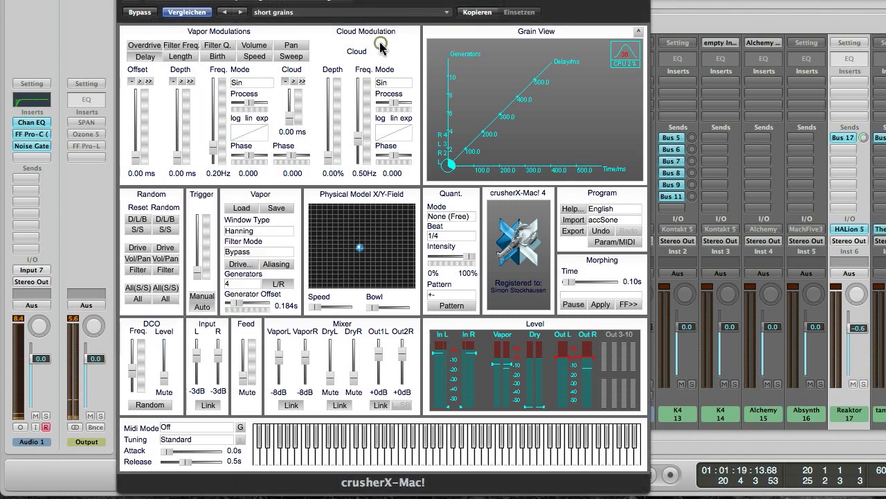
{"action": "left_click", "coordinate": [273, 233]}
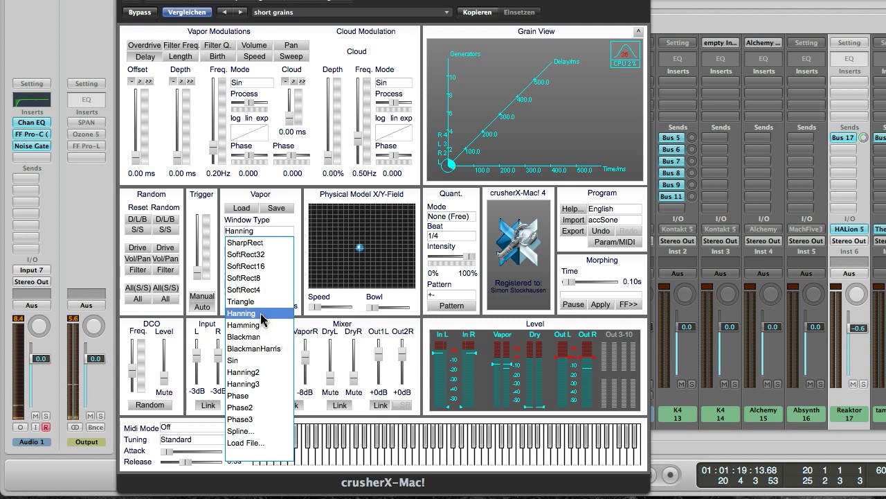
{"action": "left_click", "coordinate": [260, 314]}
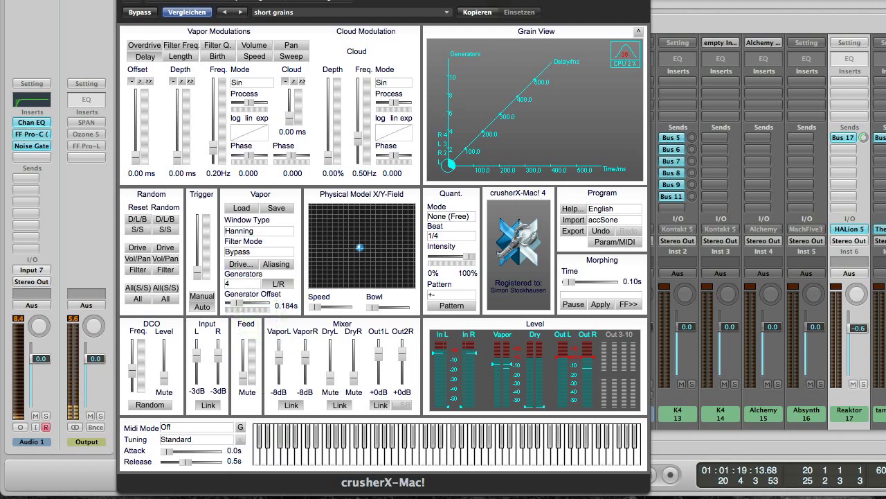
Compare the signal with the granular plug-in bypassed and with it active
{"action": "left_click", "coordinate": [140, 13]}
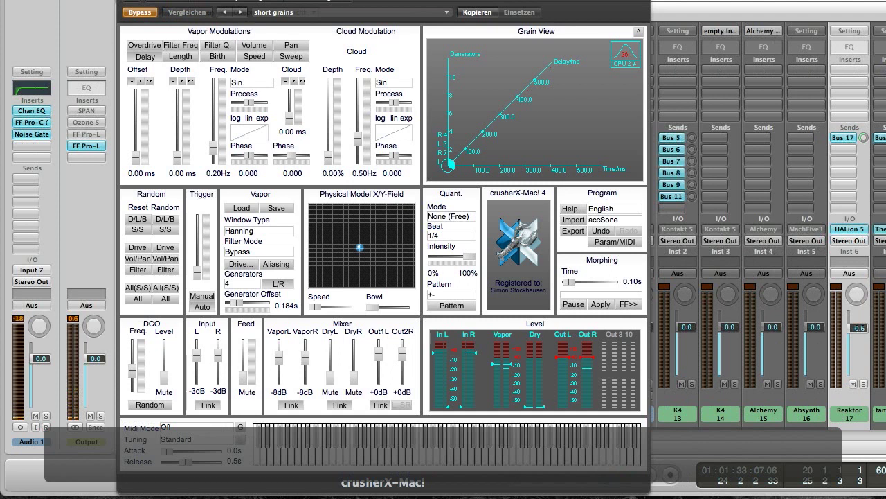
{"action": "left_click", "coordinate": [145, 13]}
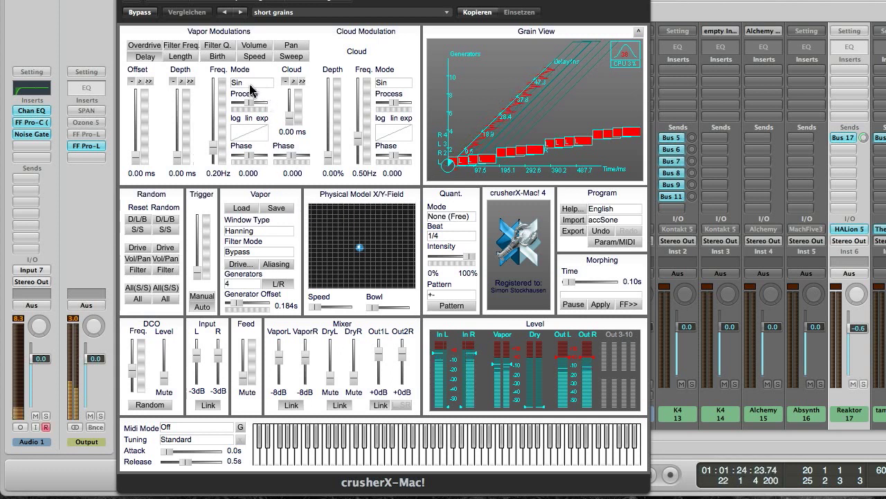
Try the SharpRect grain window type and switch it to SoftRect32
{"action": "left_click", "coordinate": [274, 232]}
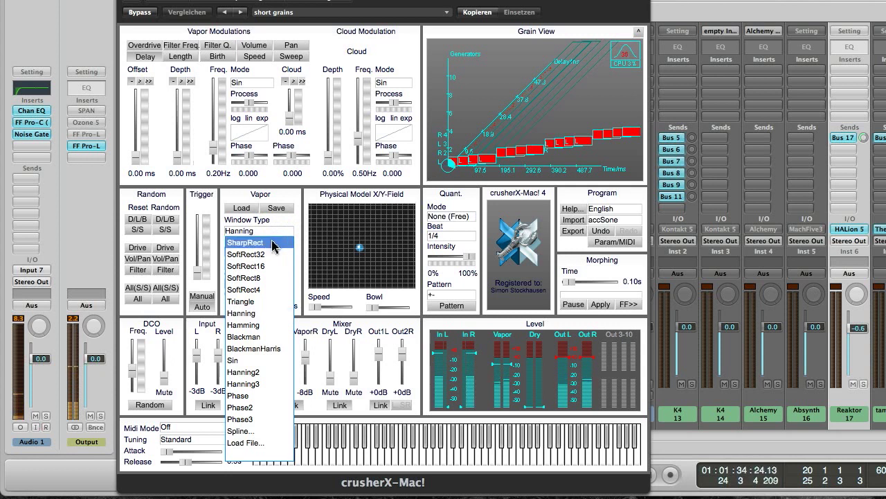
{"action": "left_click", "coordinate": [273, 243]}
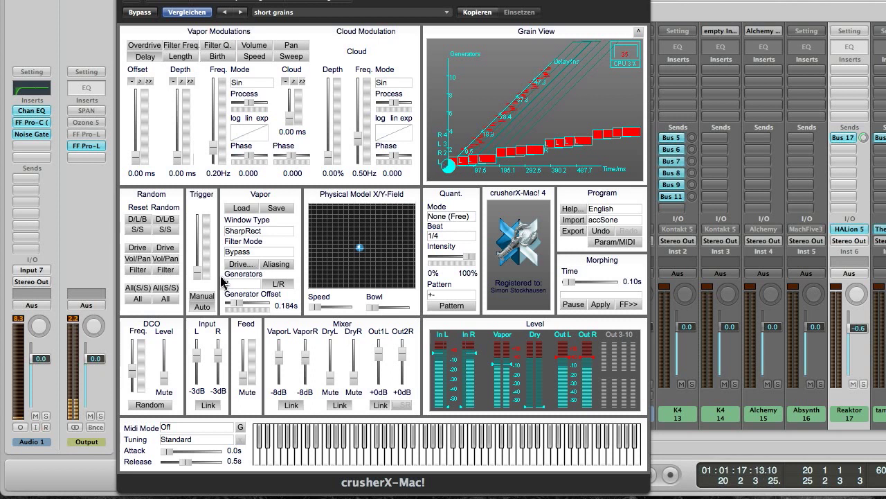
{"action": "left_click", "coordinate": [263, 233]}
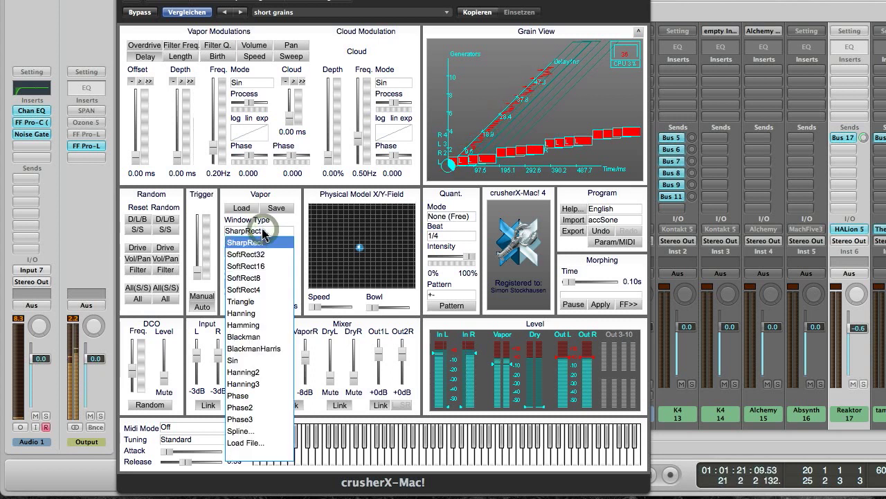
{"action": "left_click", "coordinate": [263, 254]}
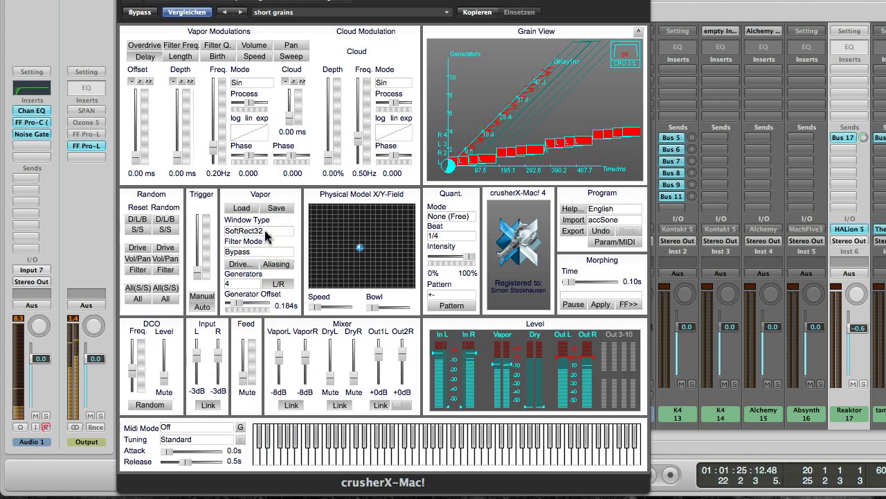
Set the grain Length offset to 23 ms and the Birth offset to 67 ms
{"action": "left_click", "coordinate": [181, 56]}
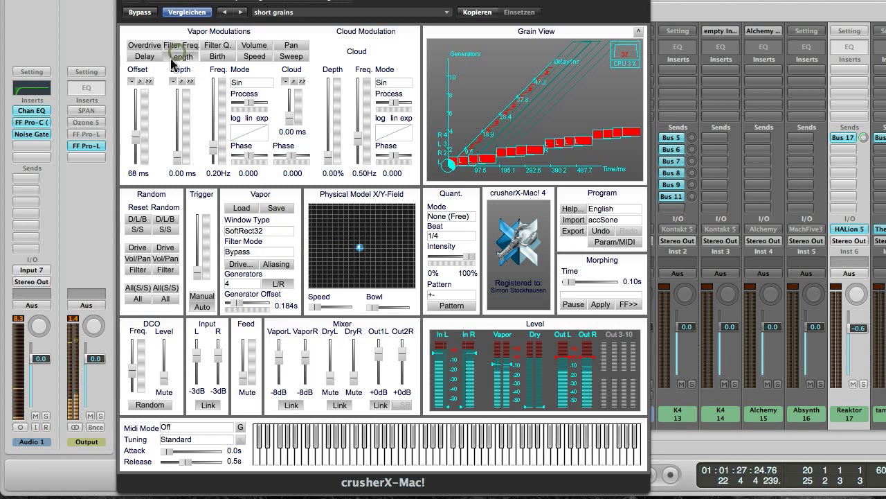
{"action": "left_click", "coordinate": [136, 139]}
{"action": "left_click_drag", "start_coordinate": [136, 143], "coordinate": [137, 159]}
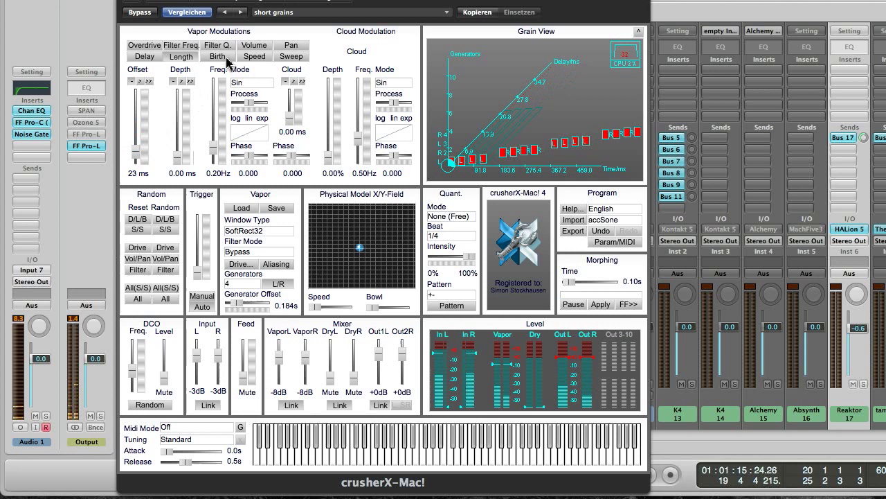
{"action": "left_click", "coordinate": [221, 56]}
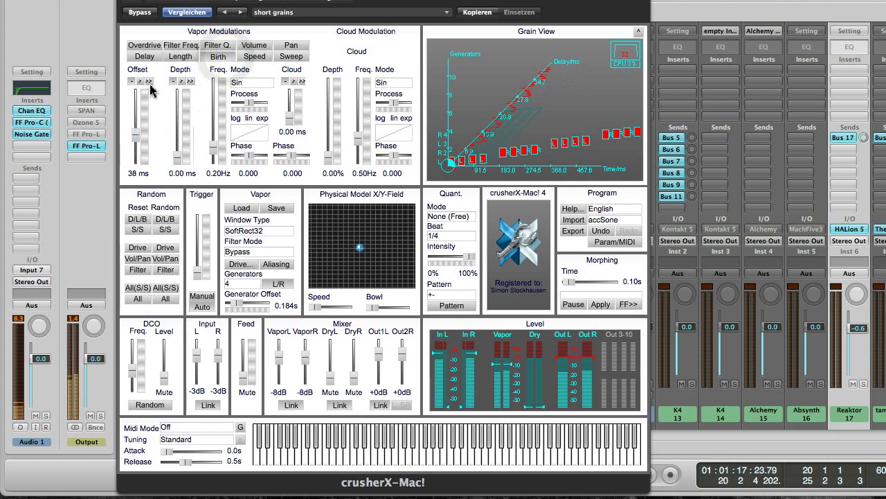
{"action": "left_click_drag", "start_coordinate": [137, 146], "coordinate": [141, 123]}
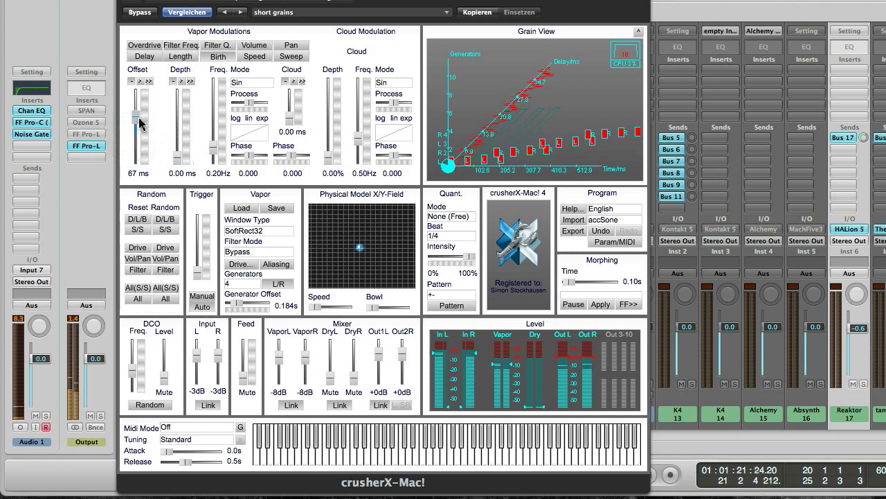
Compare the SharpRect window with the shorter grains and return the window type to SoftRect32
{"action": "left_click", "coordinate": [235, 234]}
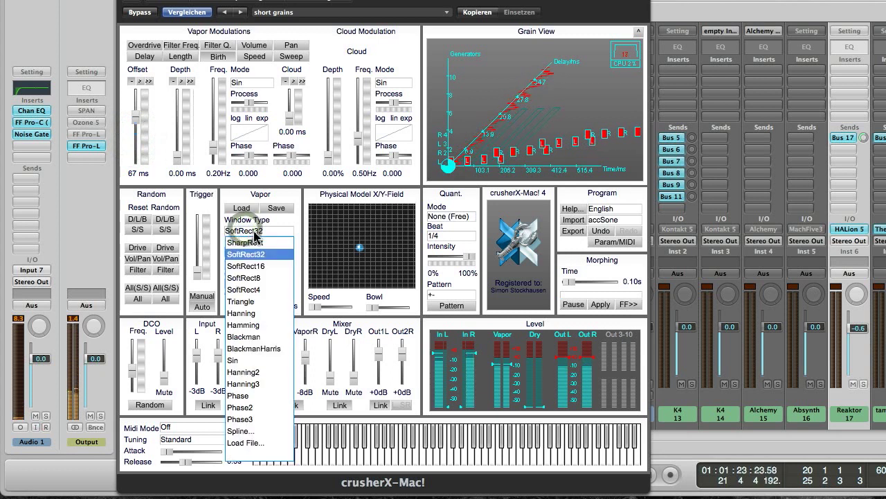
{"action": "left_click", "coordinate": [254, 240]}
{"action": "left_click", "coordinate": [250, 233]}
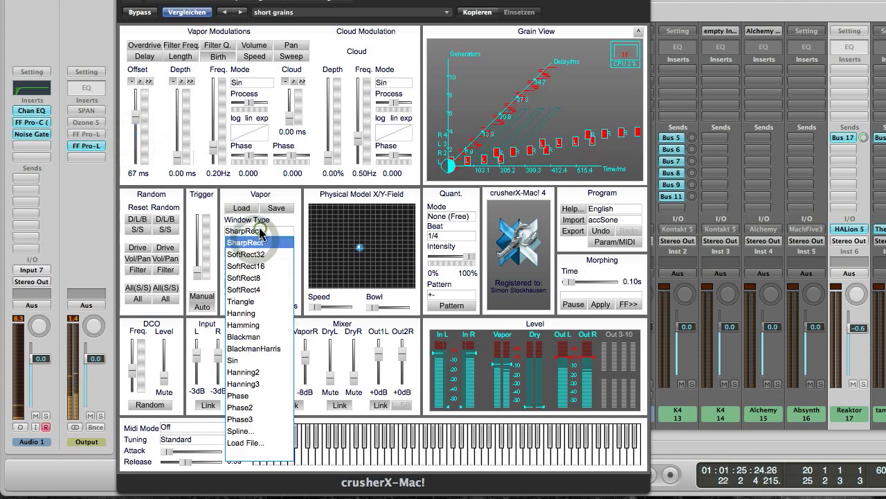
{"action": "left_click", "coordinate": [261, 256]}
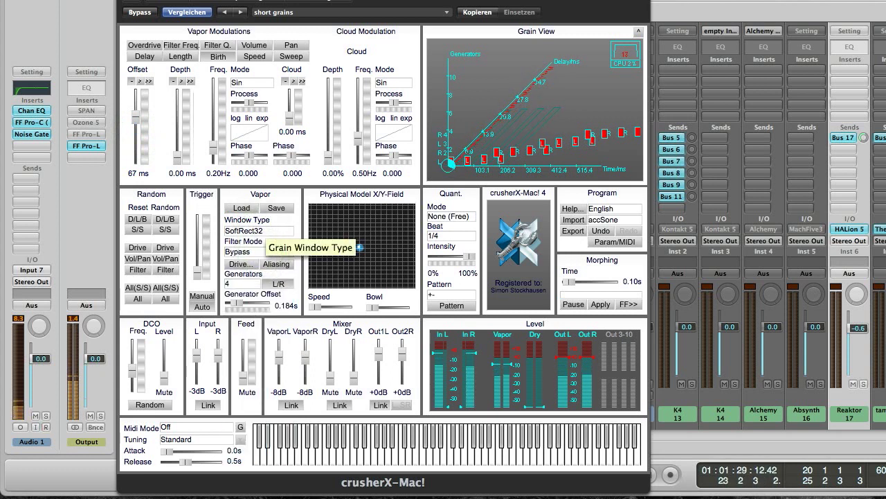
Change the grain window type to Triangle and raise the linked Vapor mixer levels to -4 dB
{"action": "left_click", "coordinate": [259, 233]}
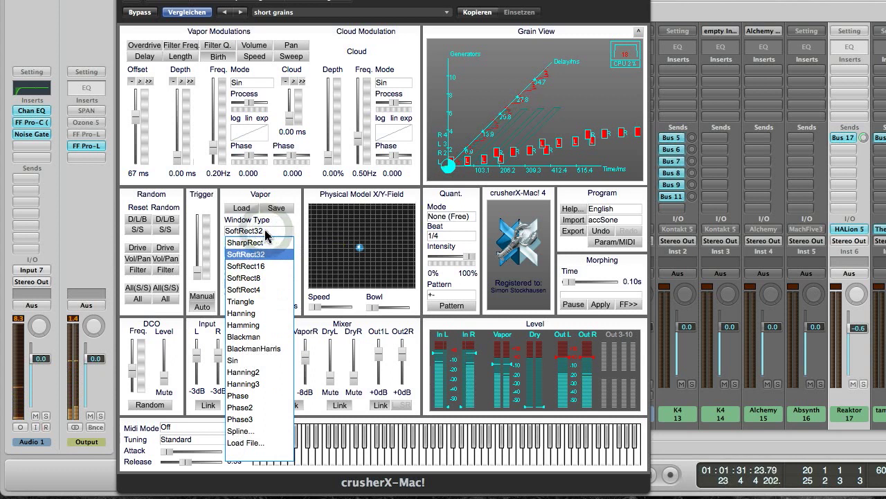
{"action": "left_click", "coordinate": [265, 303]}
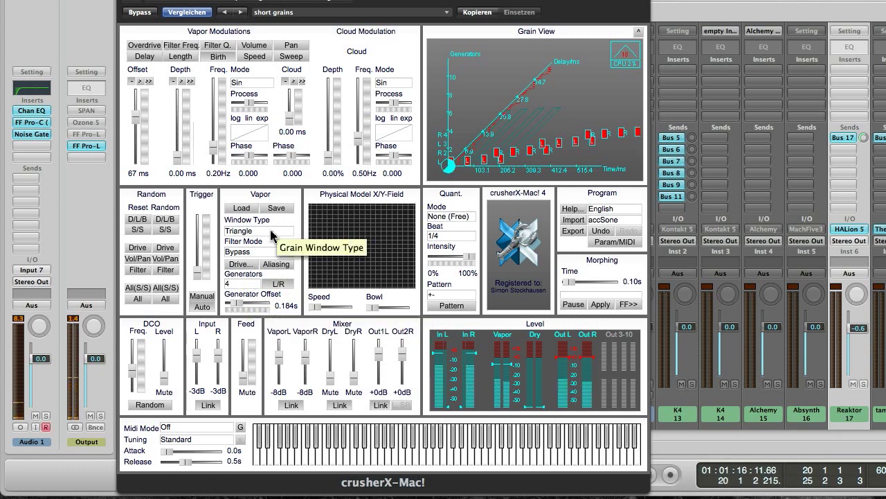
{"action": "left_click_drag", "start_coordinate": [280, 360], "coordinate": [280, 354]}
Set the Birth offset to 87 ms and the Length offset to 68 ms
{"action": "left_click", "coordinate": [226, 57]}
{"action": "left_click_drag", "start_coordinate": [138, 124], "coordinate": [139, 106]}
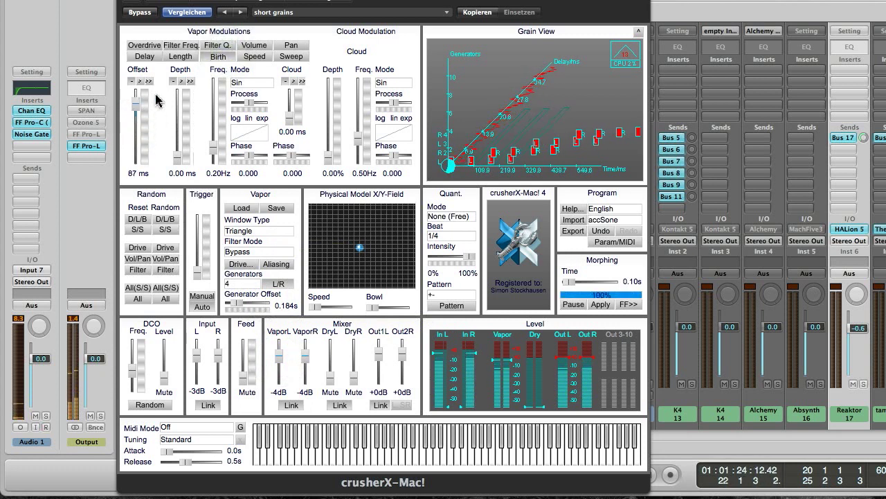
{"action": "left_click", "coordinate": [174, 56]}
{"action": "left_click_drag", "start_coordinate": [136, 152], "coordinate": [136, 140]}
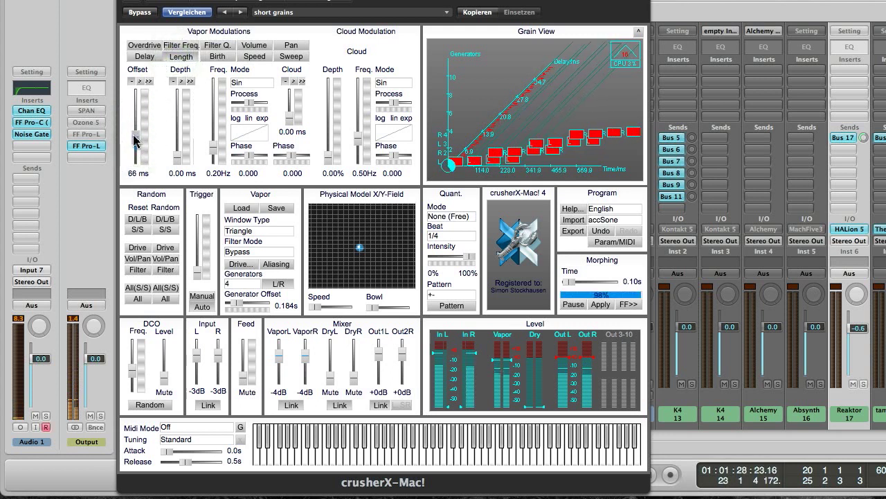
Try the Hamming grain window type and switch it to BlackmanHarris
{"action": "left_click", "coordinate": [260, 230]}
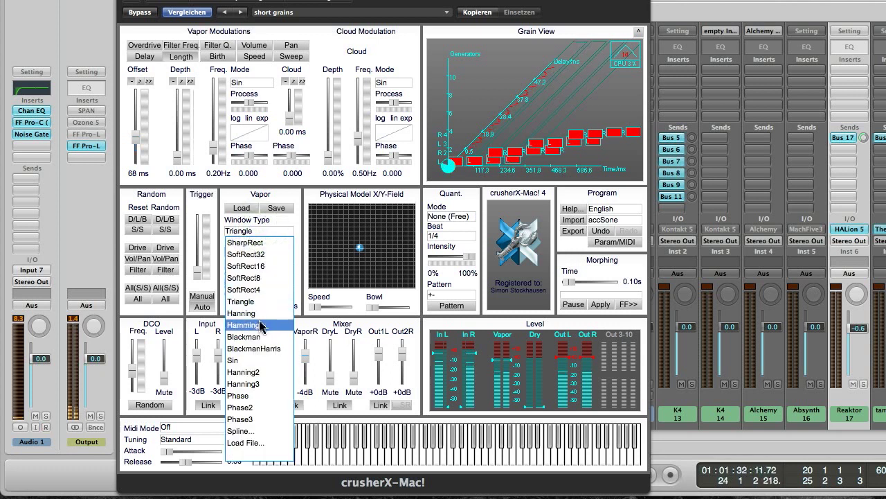
{"action": "left_click", "coordinate": [259, 325]}
{"action": "left_click", "coordinate": [253, 233]}
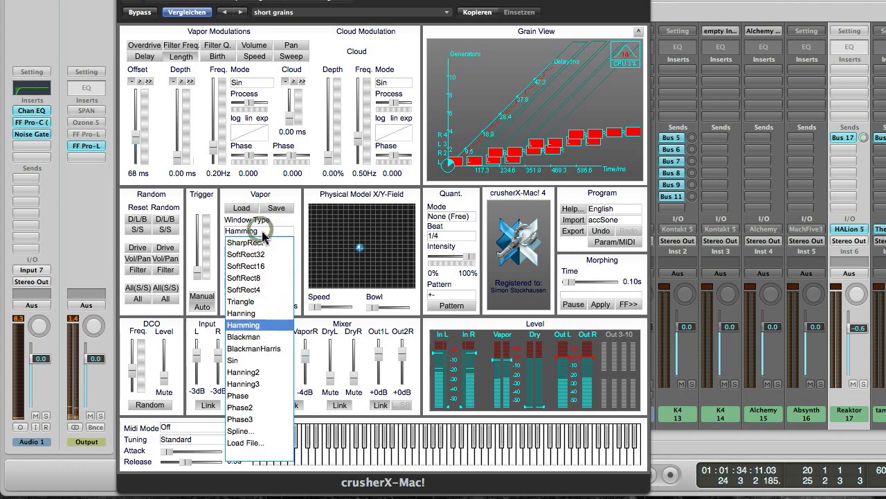
{"action": "left_click", "coordinate": [265, 348]}
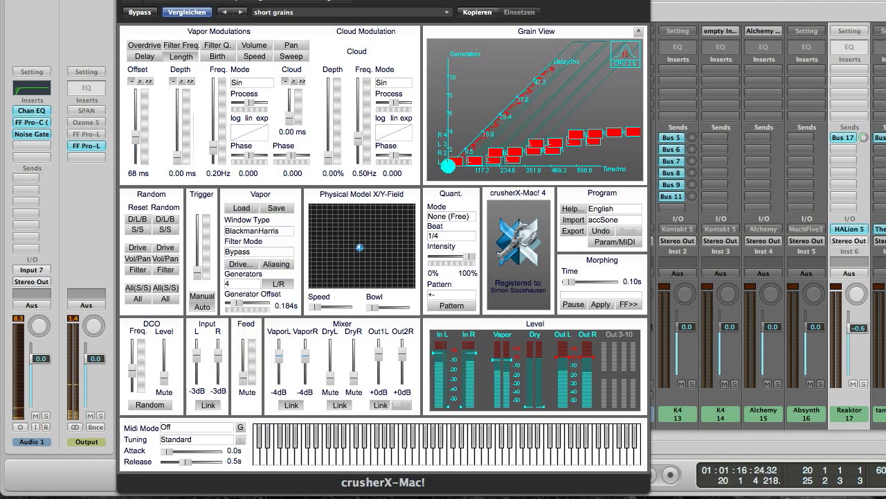
Step the grain window type through Phase, Phase2 and Phase3
{"action": "left_click", "coordinate": [234, 234]}
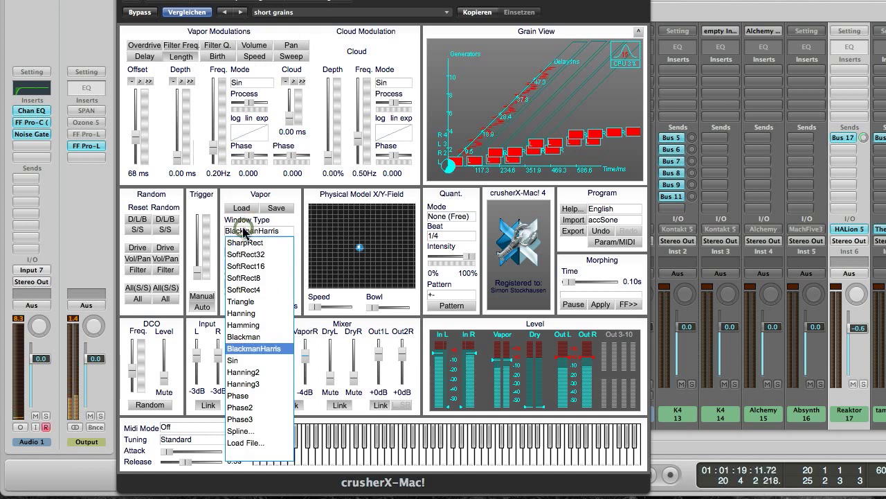
{"action": "left_click", "coordinate": [256, 396]}
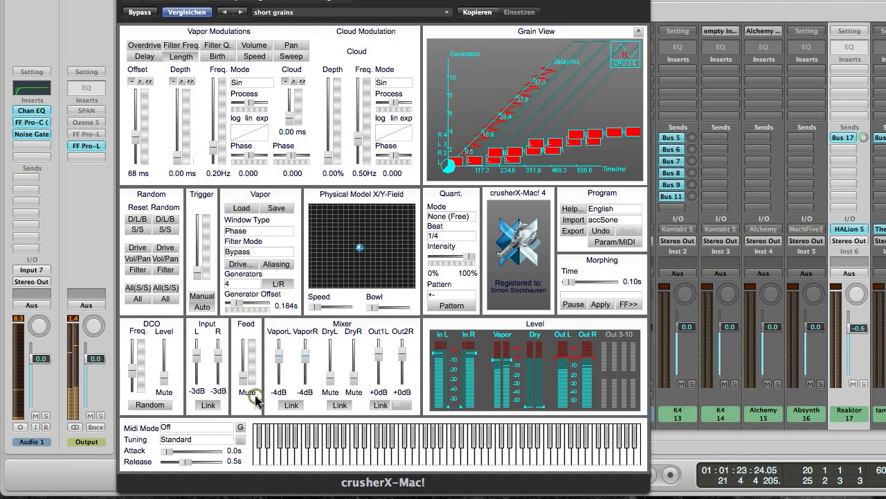
{"action": "left_click", "coordinate": [241, 232]}
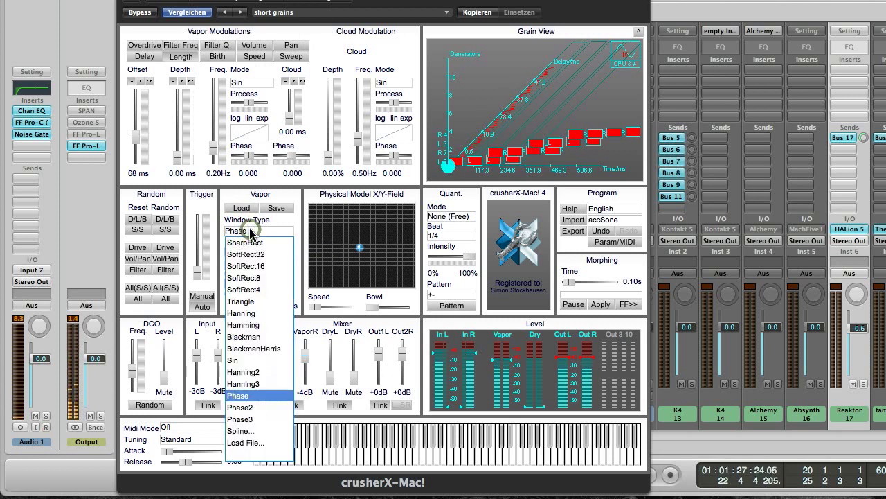
{"action": "left_click", "coordinate": [253, 407]}
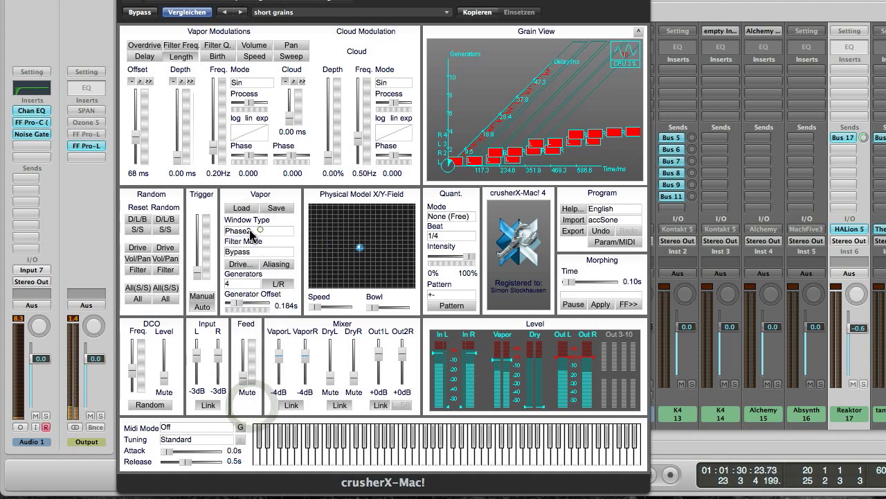
{"action": "left_click", "coordinate": [250, 231]}
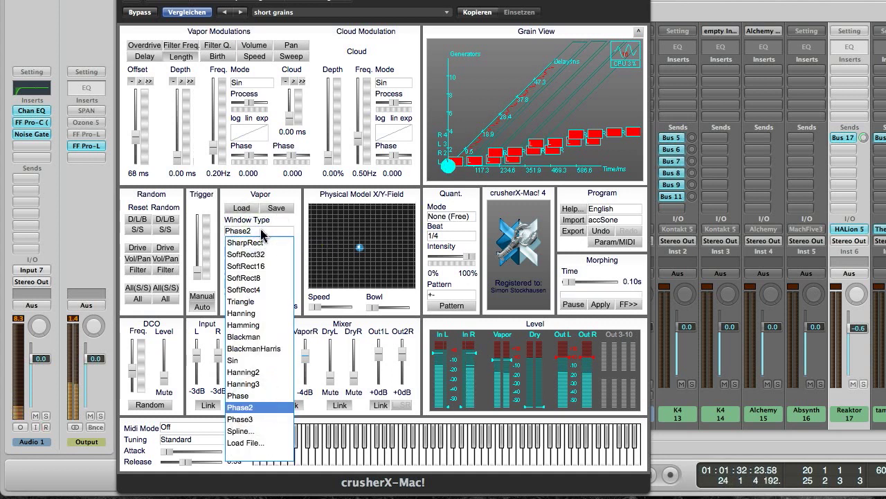
{"action": "left_click", "coordinate": [257, 421]}
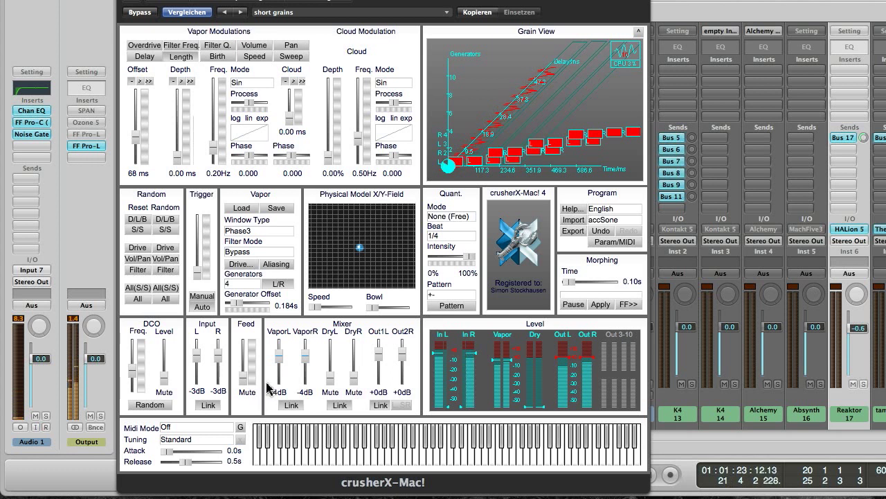
Raise the linked Vapor mixer levels to -1 dB and open the Spline window type's curve editor, moving it slightly lower
{"action": "left_click_drag", "start_coordinate": [277, 356], "coordinate": [277, 352]}
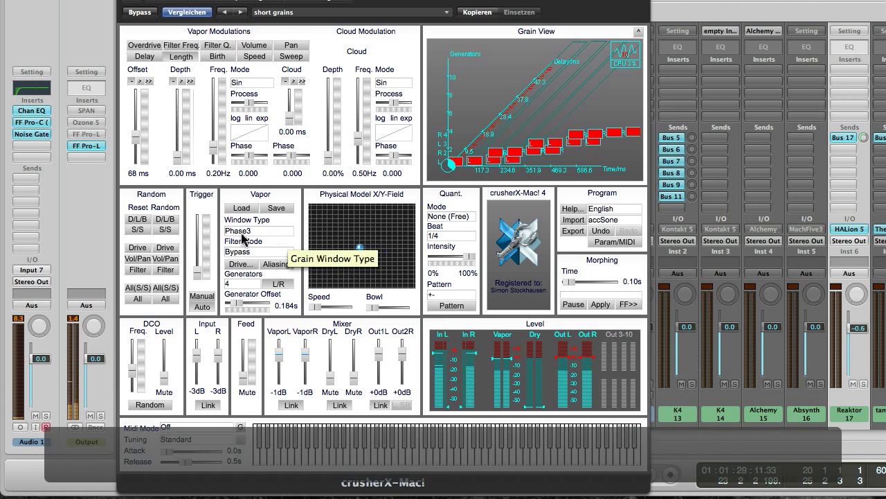
{"action": "left_click", "coordinate": [244, 233]}
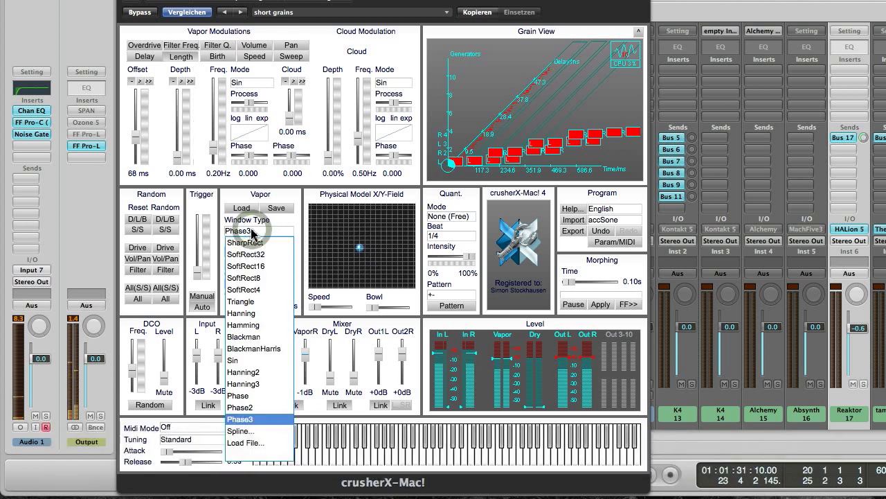
{"action": "left_click", "coordinate": [260, 432]}
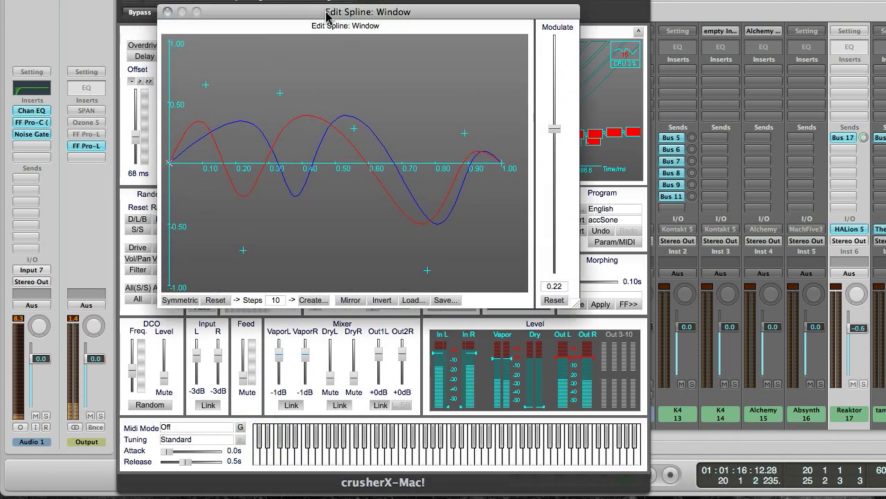
{"action": "left_click_drag", "start_coordinate": [328, 15], "coordinate": [332, 39]}
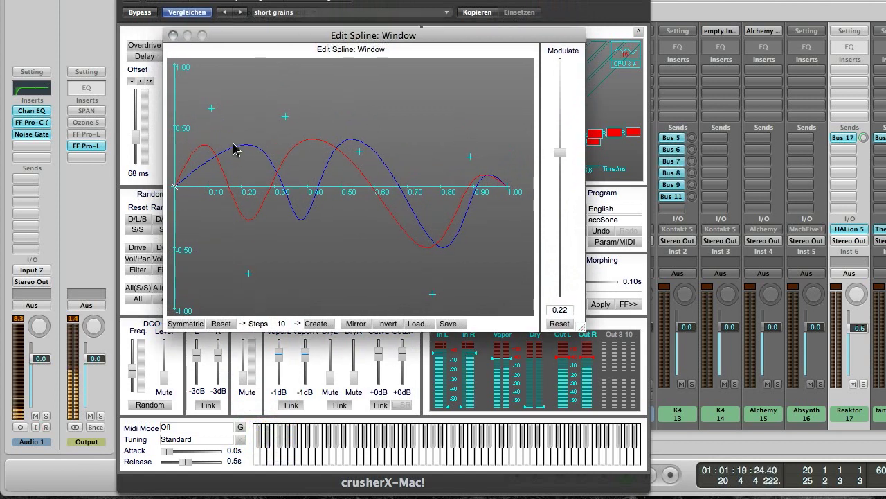
Reshape the window spline by raising its early peak and adding a point at about 0.43, -0.57, and set Modulate to -0.21
{"action": "left_click_drag", "start_coordinate": [214, 159], "coordinate": [247, 115]}
{"action": "left_click", "coordinate": [311, 140]}
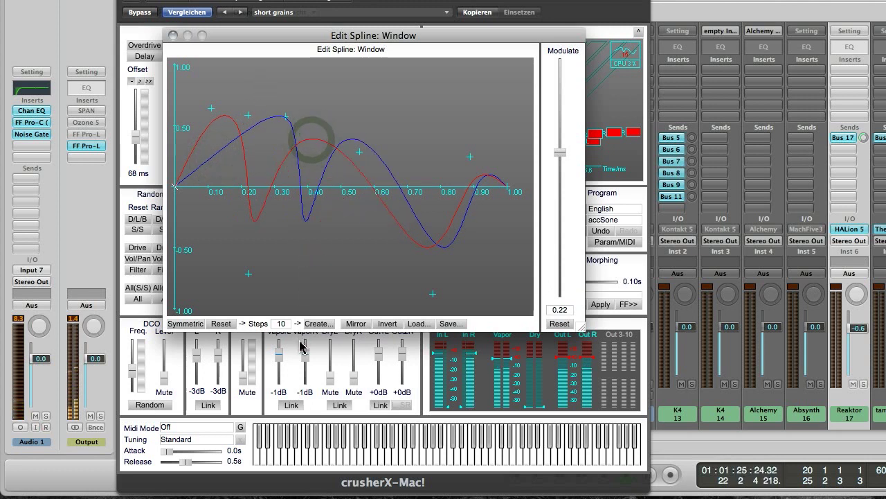
{"action": "left_click_drag", "start_coordinate": [316, 135], "coordinate": [318, 262]}
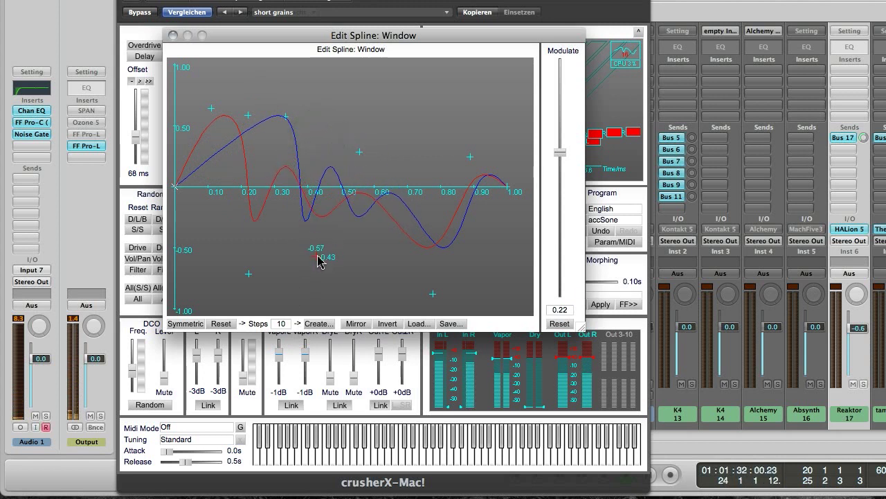
{"action": "left_click_drag", "start_coordinate": [559, 156], "coordinate": [560, 201]}
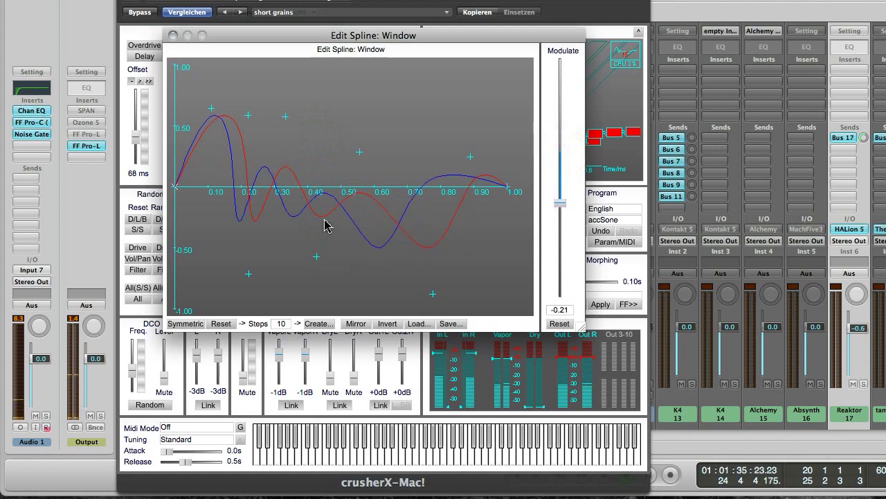
Set the spline step count to 54 and insert Knee Random function points into the curve
{"action": "left_click_drag", "start_coordinate": [274, 328], "coordinate": [275, 291]}
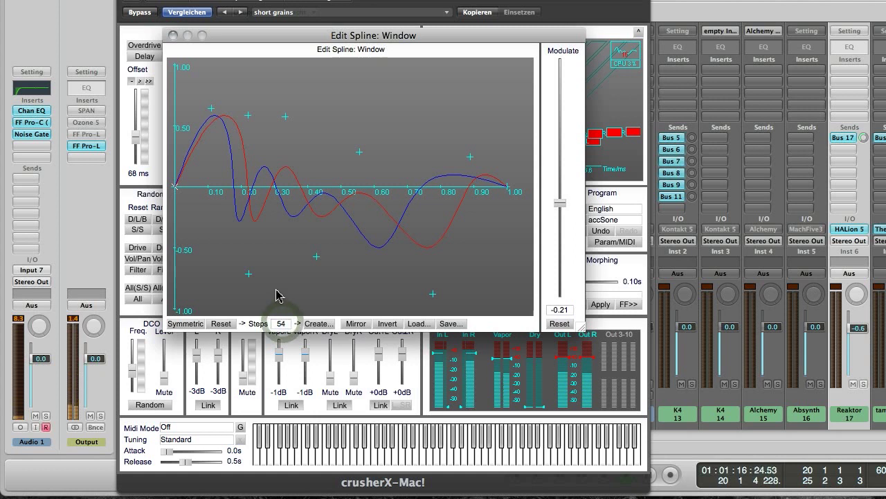
{"action": "left_click", "coordinate": [320, 323]}
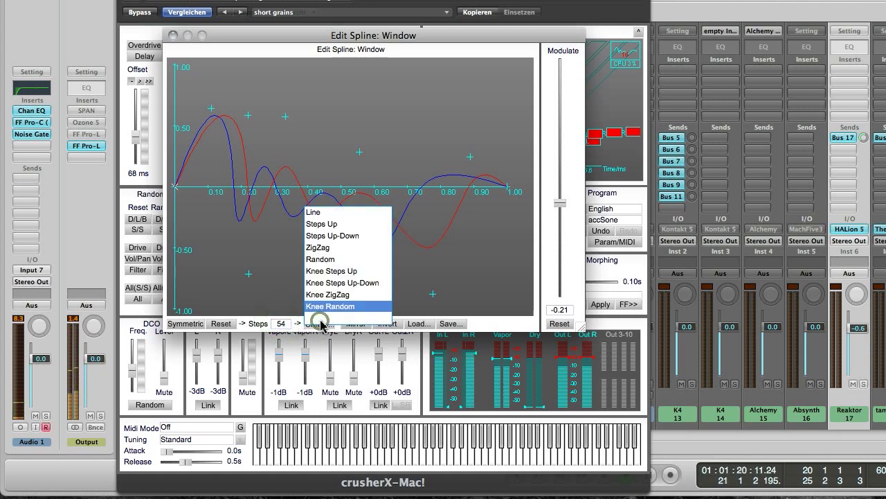
{"action": "left_click", "coordinate": [353, 306]}
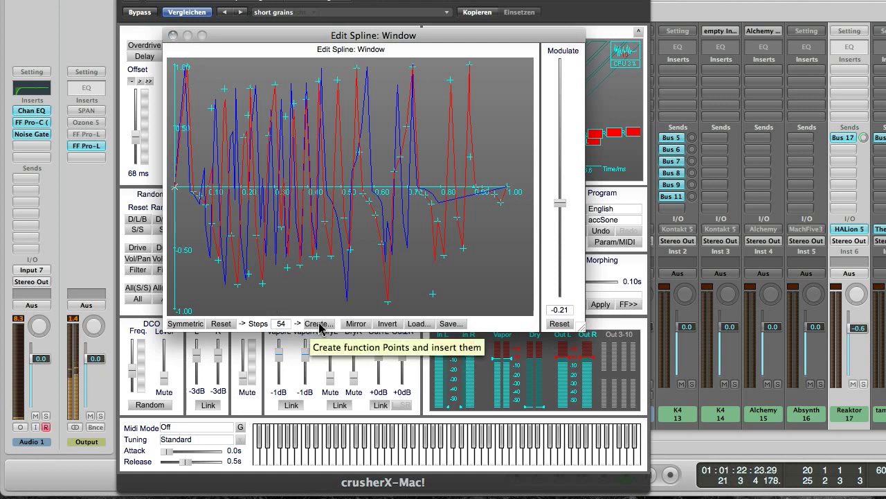
Reset the spline and insert function points of type Line, followed by Steps Up
{"action": "left_click", "coordinate": [220, 323]}
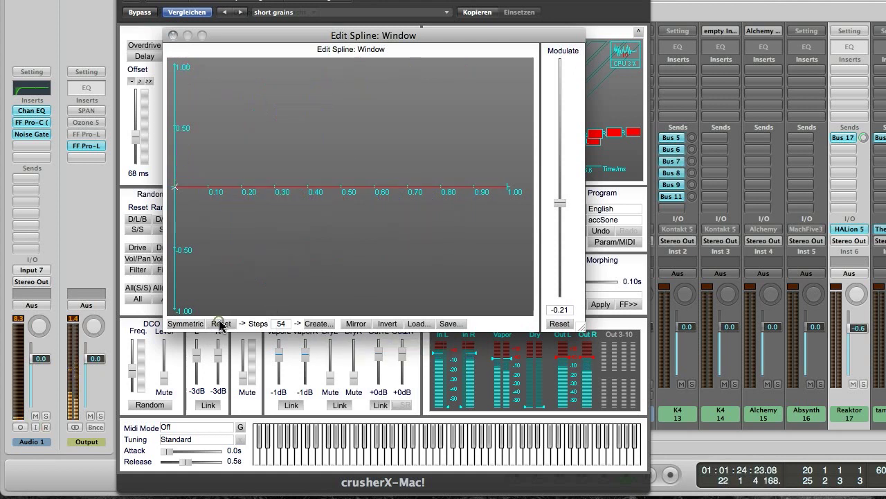
{"action": "left_click", "coordinate": [321, 326]}
{"action": "left_click", "coordinate": [334, 214]}
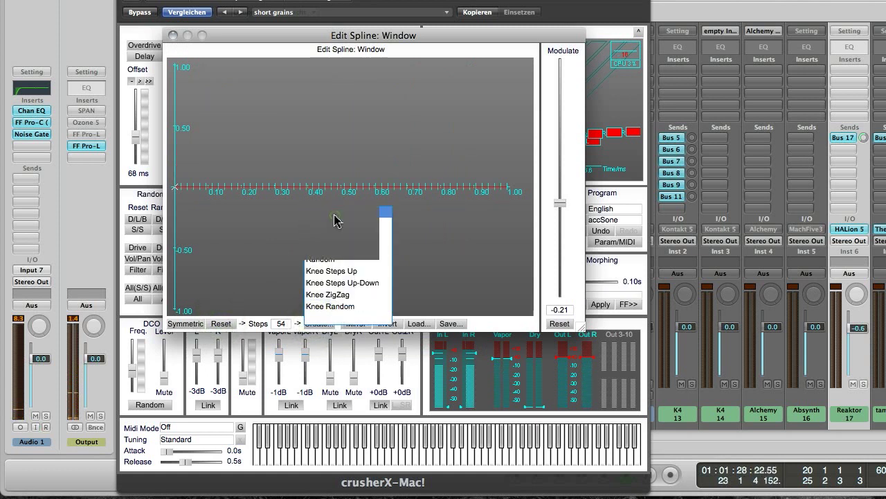
{"action": "left_click", "coordinate": [317, 325]}
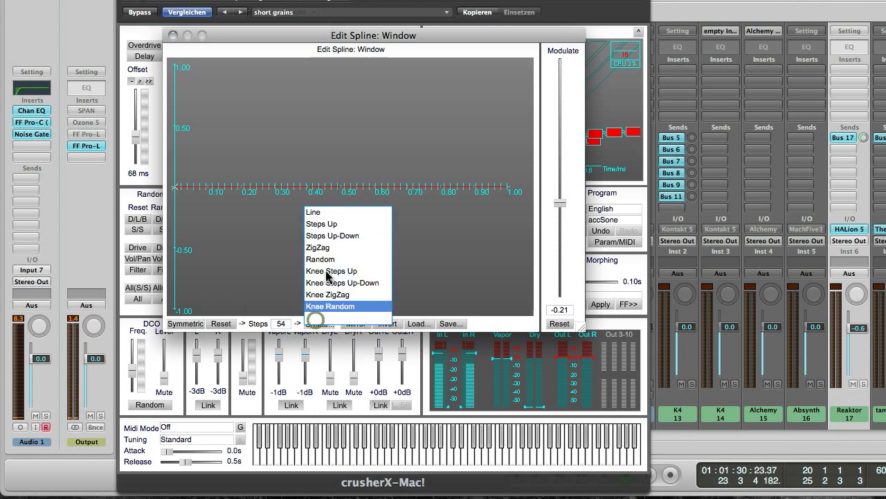
{"action": "left_click", "coordinate": [331, 226]}
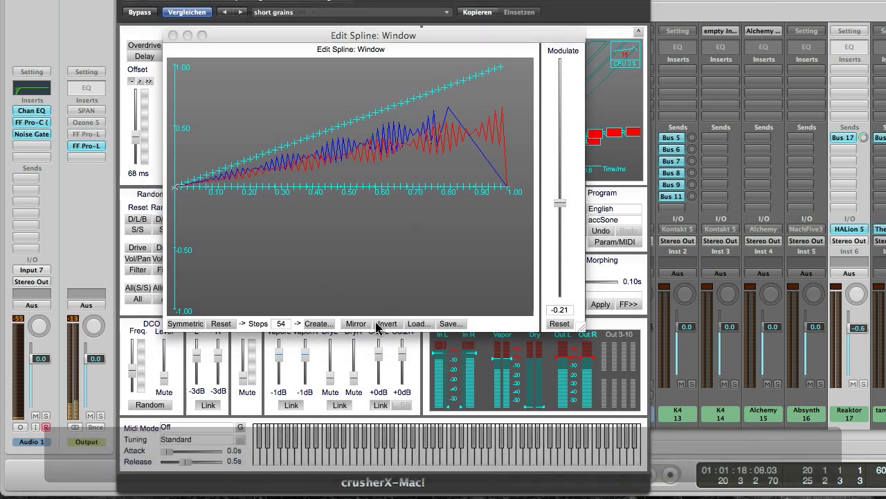
Try to insert Knee ZigZag and Knee Random points into the existing Steps Up curve
{"action": "left_click", "coordinate": [321, 324]}
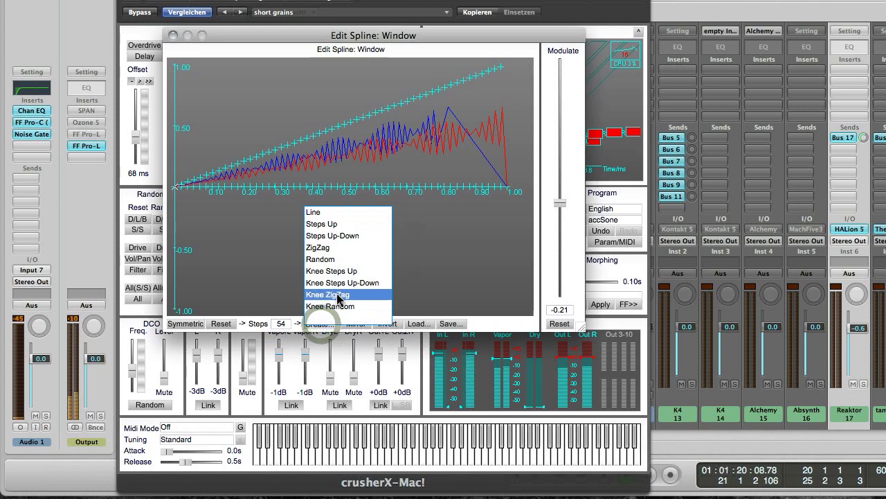
{"action": "left_click", "coordinate": [338, 294]}
{"action": "left_click", "coordinate": [315, 325]}
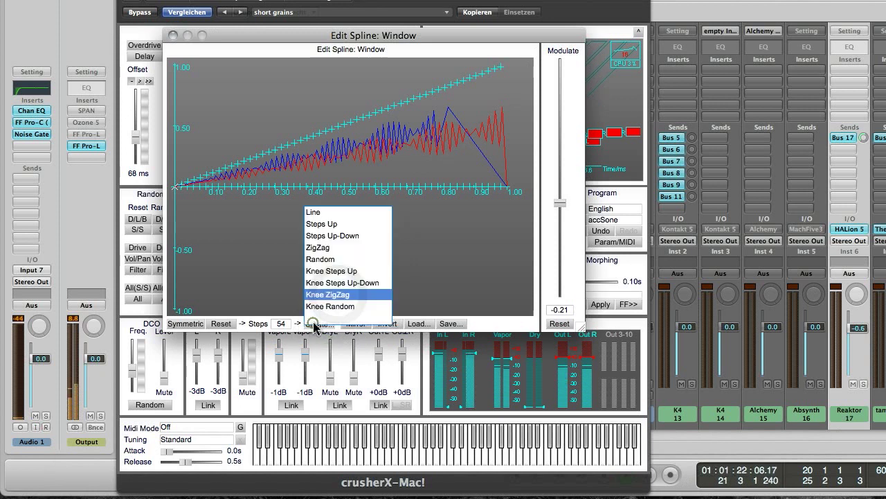
{"action": "left_click", "coordinate": [333, 307]}
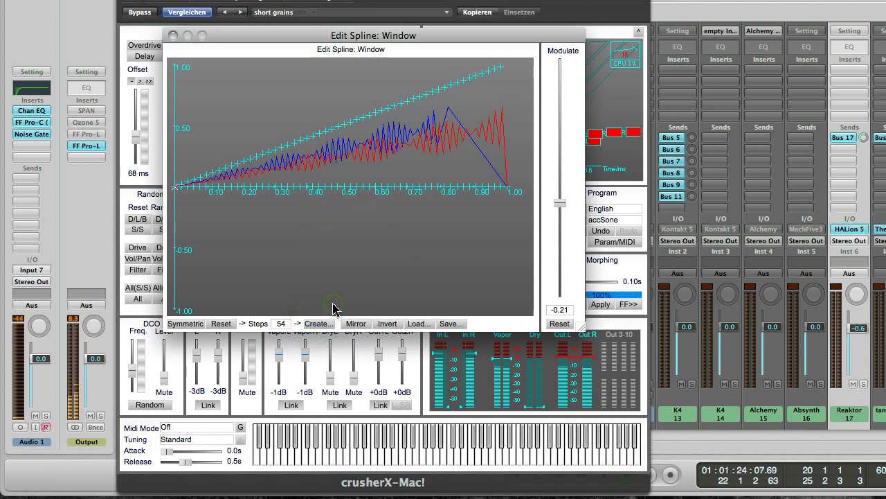
Reset the spline, set the step count to 21 and create a Knee Steps Up curve
{"action": "left_click", "coordinate": [221, 323]}
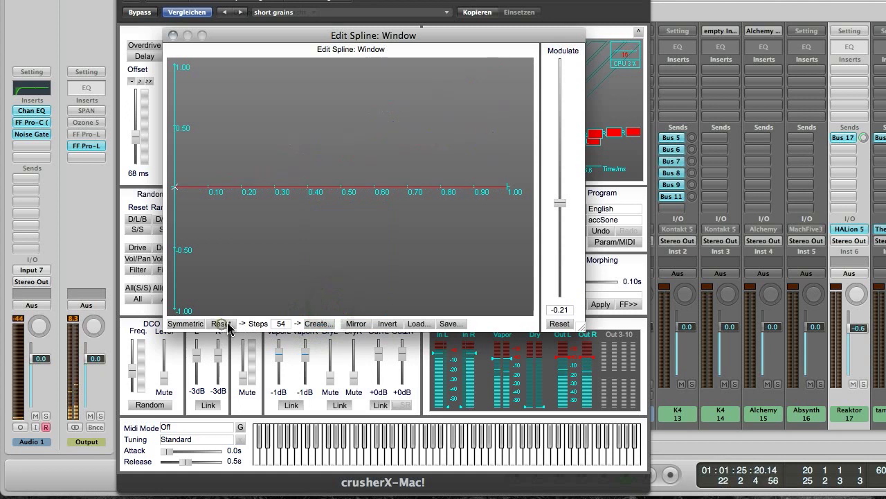
{"action": "left_click", "coordinate": [283, 320]}
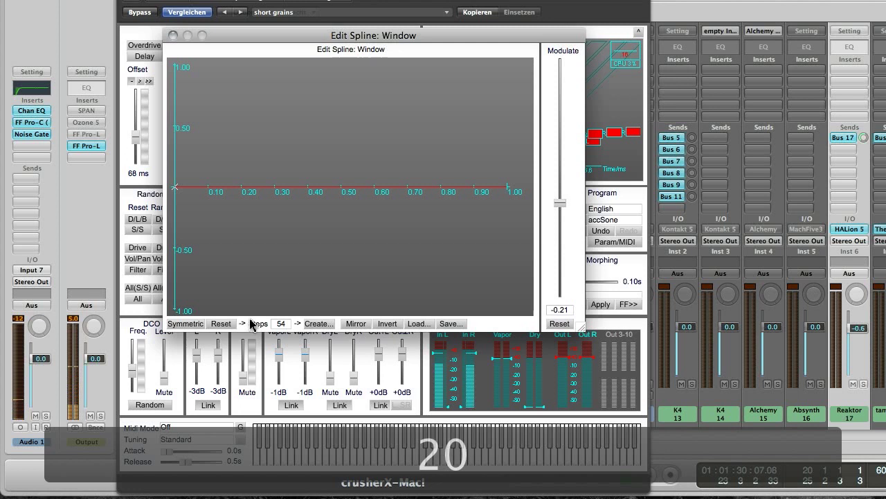
{"action": "left_click_drag", "start_coordinate": [282, 323], "coordinate": [281, 356]}
{"action": "left_click", "coordinate": [319, 324]}
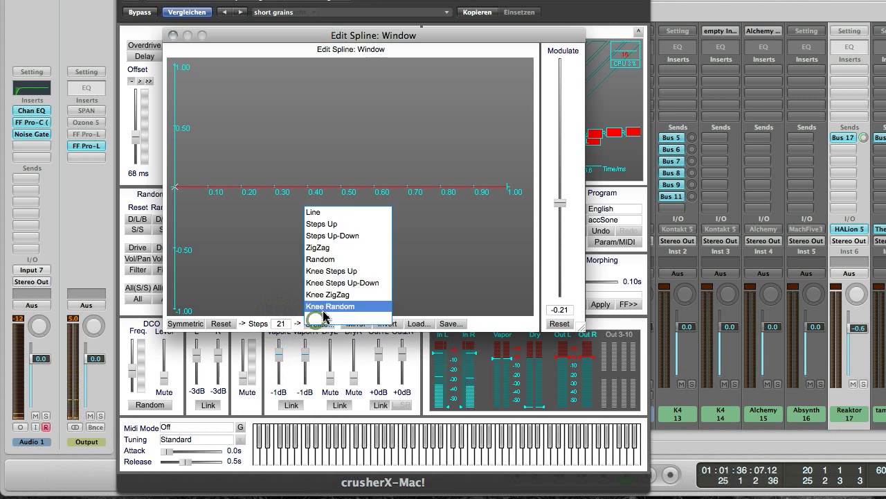
{"action": "left_click", "coordinate": [337, 272]}
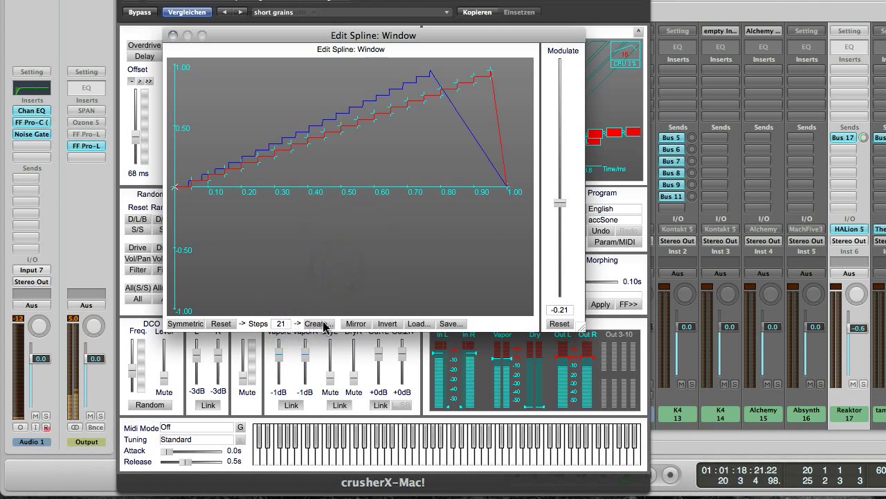
Mirror and invert the staircase spline curve, and flip it back with a second invert and mirror
{"action": "left_click", "coordinate": [357, 324]}
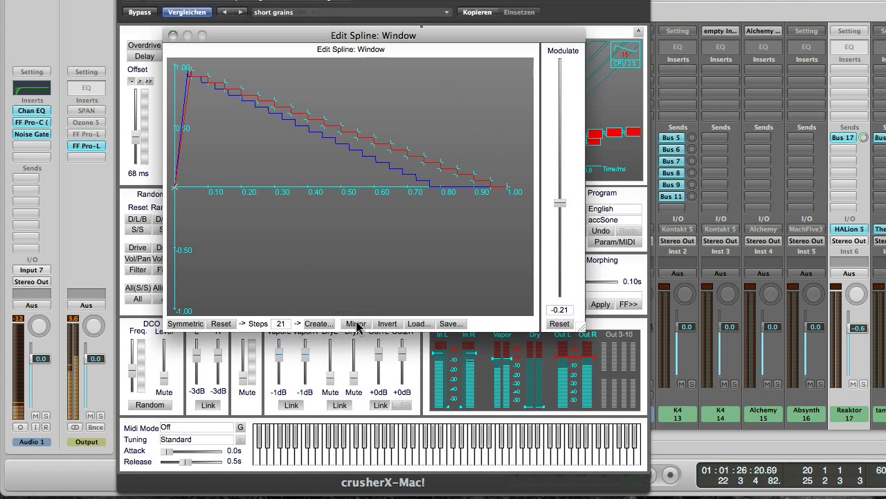
{"action": "left_click", "coordinate": [387, 323]}
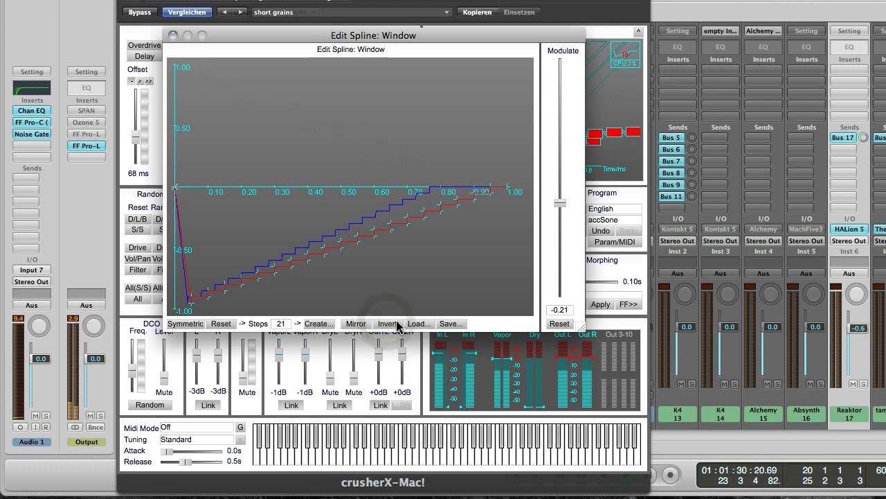
{"action": "left_click", "coordinate": [386, 323]}
{"action": "left_click", "coordinate": [356, 323]}
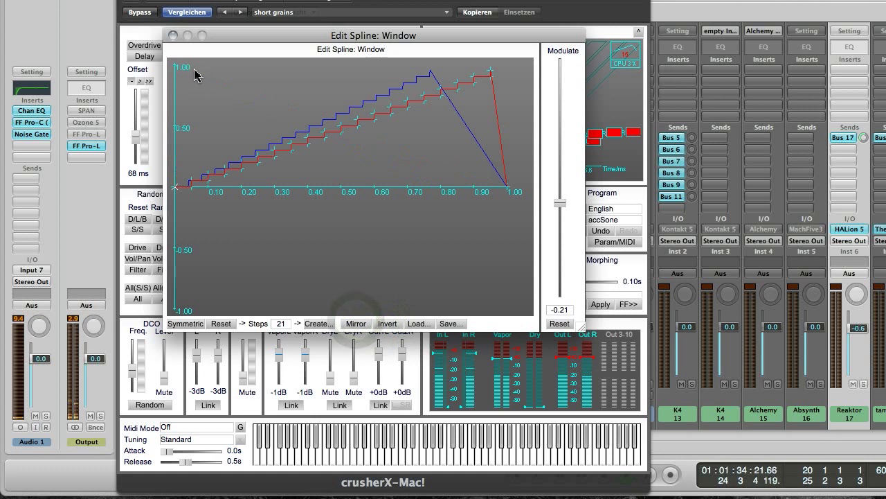
Close the spline editor, switch to HALion 5 with Program 1 selected, and look through the cello zone's grain oscillator settings
{"action": "left_click", "coordinate": [174, 34]}
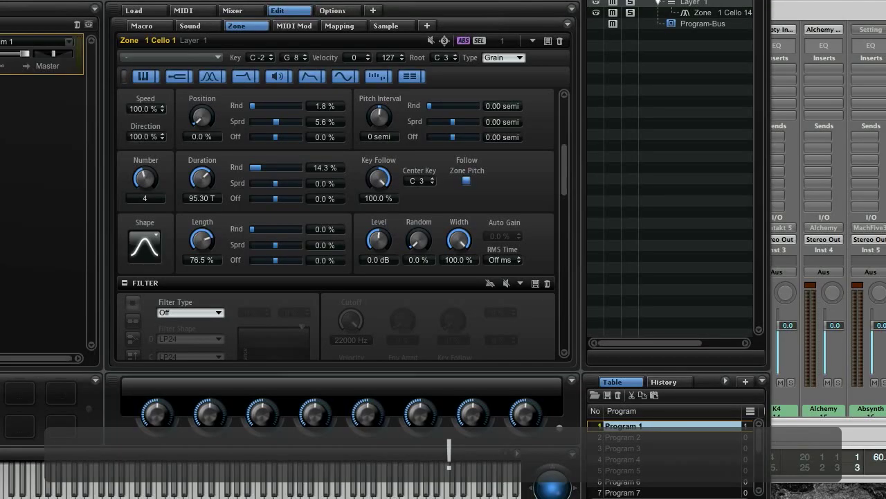
{"action": "left_click", "coordinate": [623, 426]}
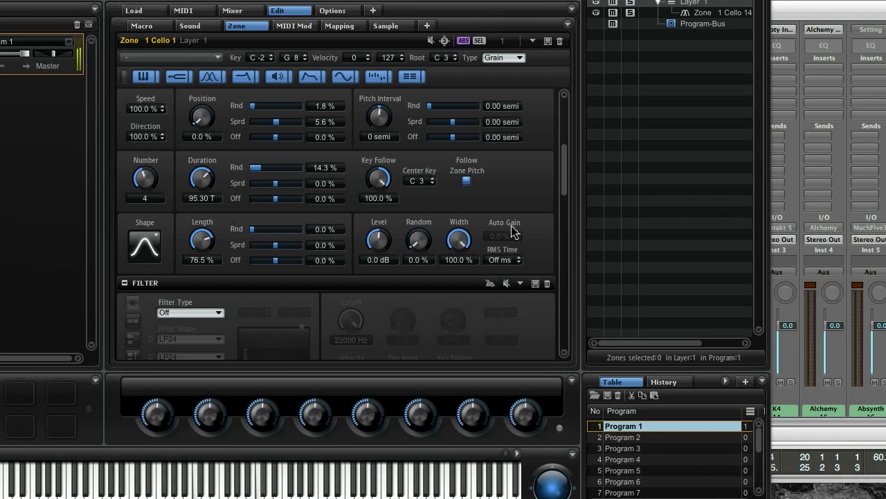
{"action": "left_click_drag", "start_coordinate": [563, 186], "coordinate": [567, 134]}
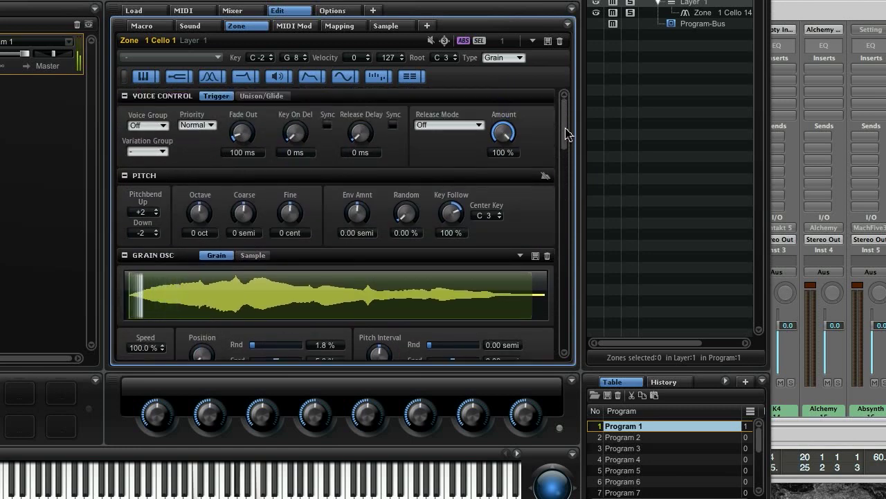
{"action": "left_click_drag", "start_coordinate": [566, 129], "coordinate": [566, 206]}
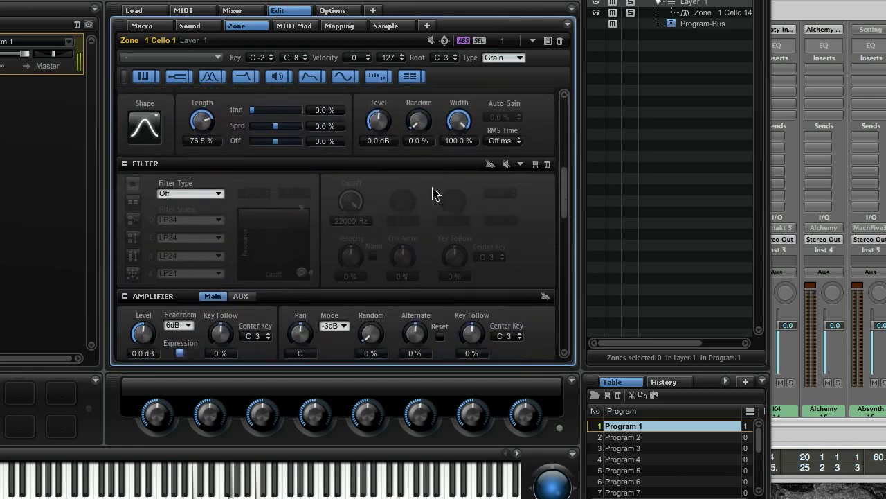
Try the Triangle grain shape on the cello zone and switch it to Welch
{"action": "left_click", "coordinate": [154, 126]}
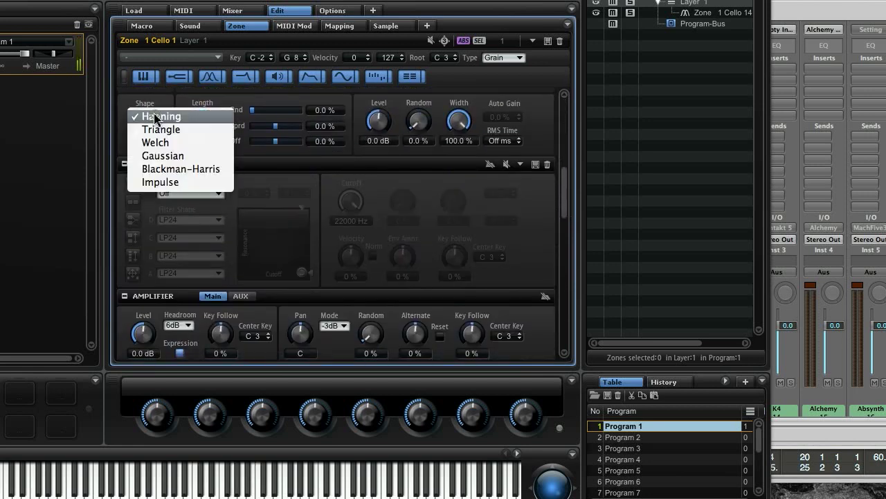
{"action": "left_click", "coordinate": [186, 130]}
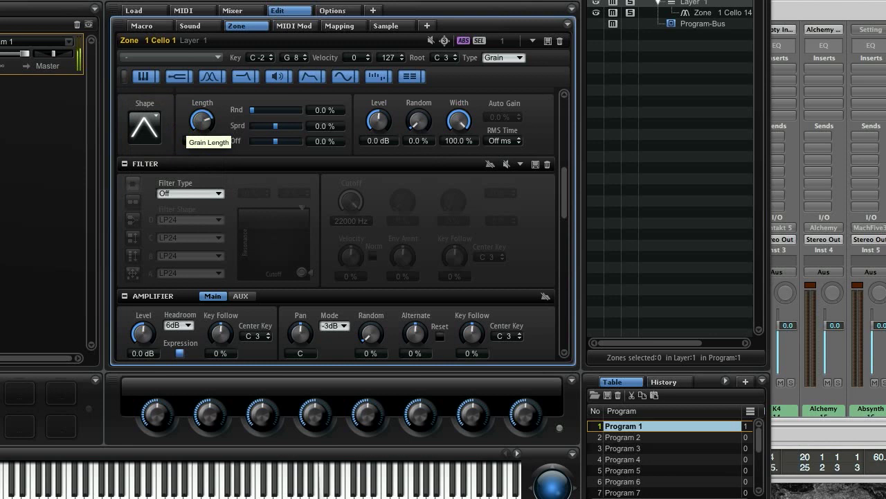
{"action": "left_click", "coordinate": [181, 132]}
{"action": "left_click", "coordinate": [163, 125]}
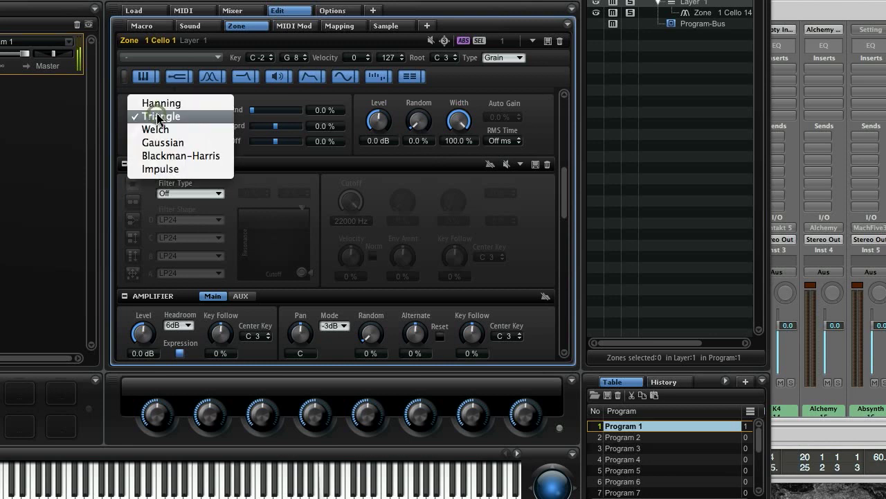
{"action": "left_click", "coordinate": [170, 130]}
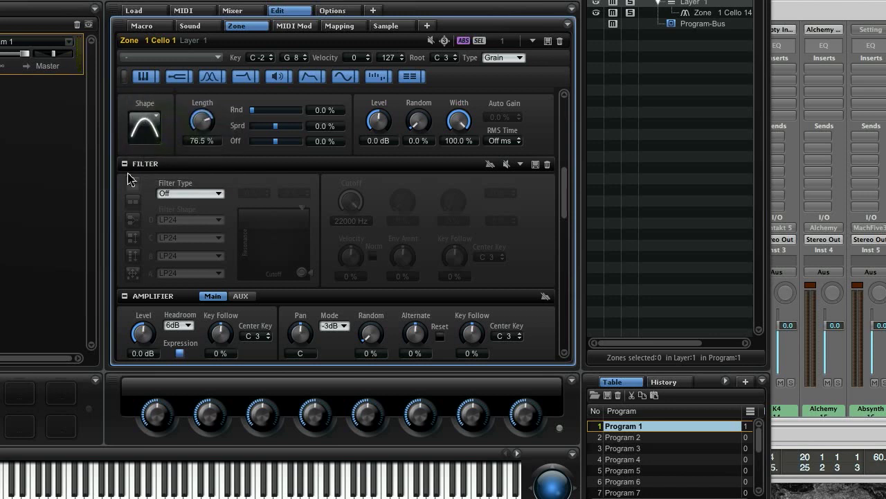
Change the grain shape to Blackman-Harris, lower the grain Length to 46.5 %, and open the shape choices again
{"action": "left_click", "coordinate": [155, 119]}
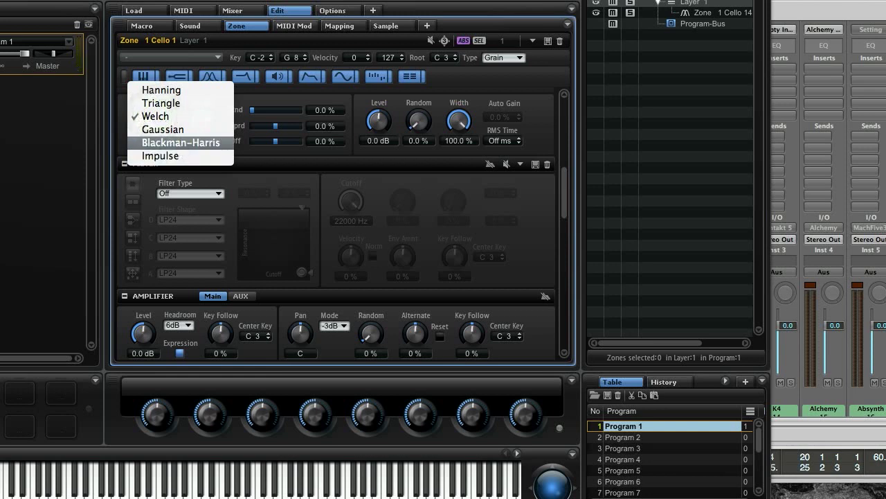
{"action": "left_click", "coordinate": [179, 143]}
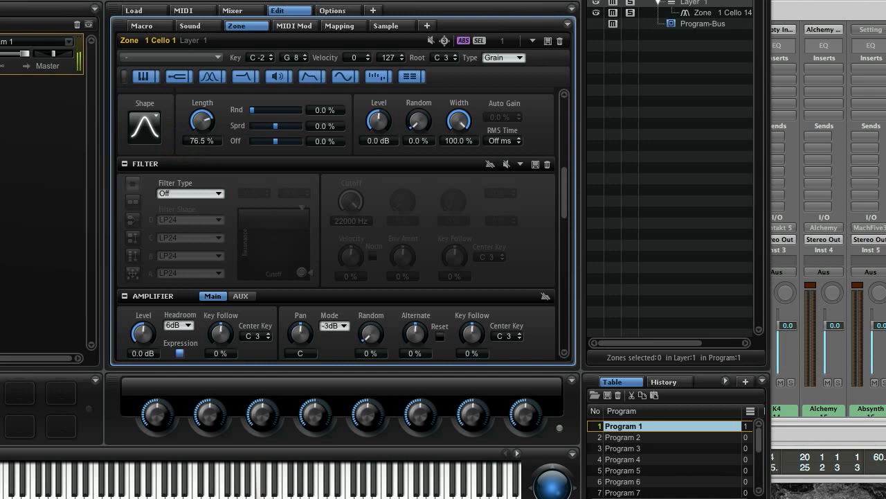
{"action": "left_click_drag", "start_coordinate": [199, 123], "coordinate": [206, 172]}
{"action": "left_click", "coordinate": [150, 116]}
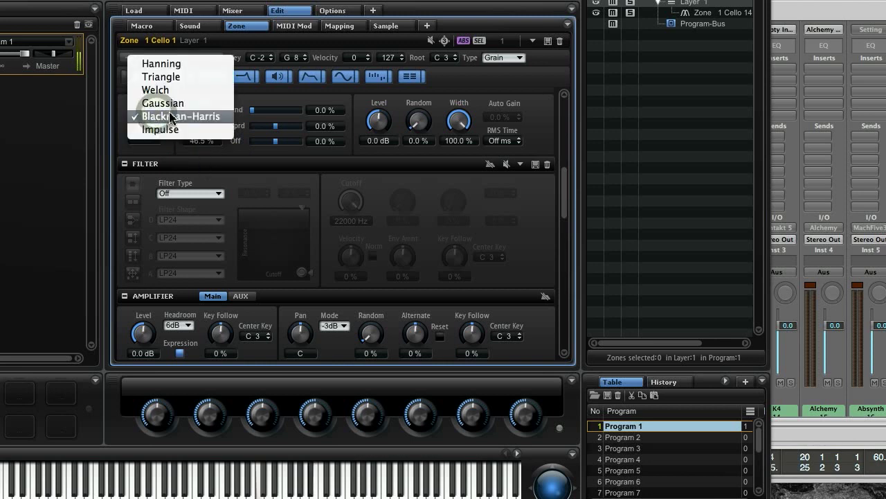
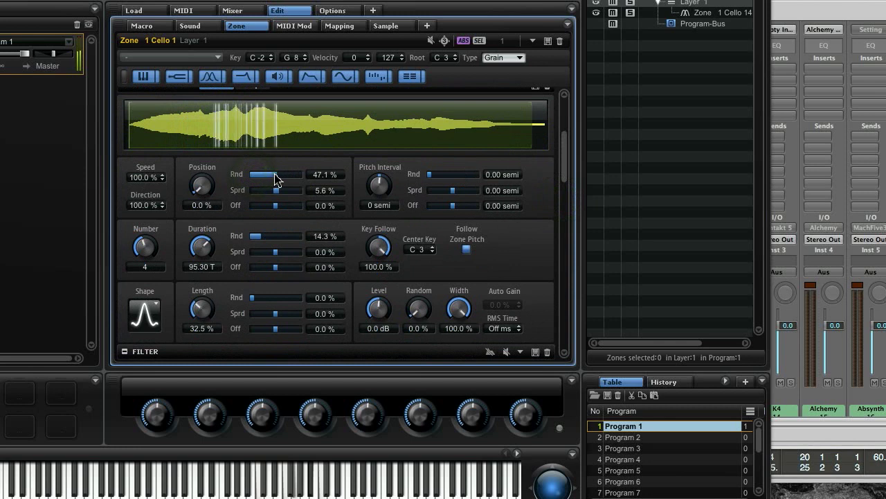
Set the grain Position randomness to 71.4 %, Number to 5 and, after trying a very short Duration, Duration to 303.26 T
{"action": "left_click_drag", "start_coordinate": [284, 175], "coordinate": [287, 175]}
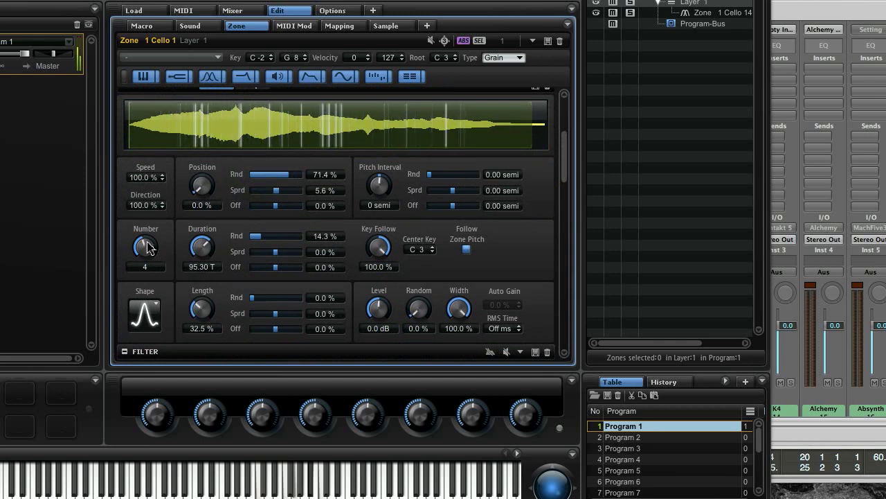
{"action": "left_click_drag", "start_coordinate": [200, 248], "coordinate": [205, 307]}
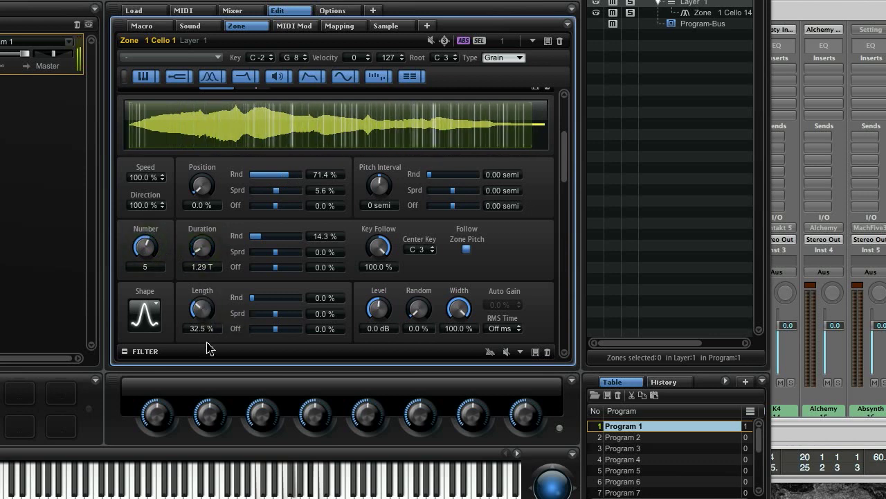
{"action": "left_click_drag", "start_coordinate": [212, 342], "coordinate": [218, 246]}
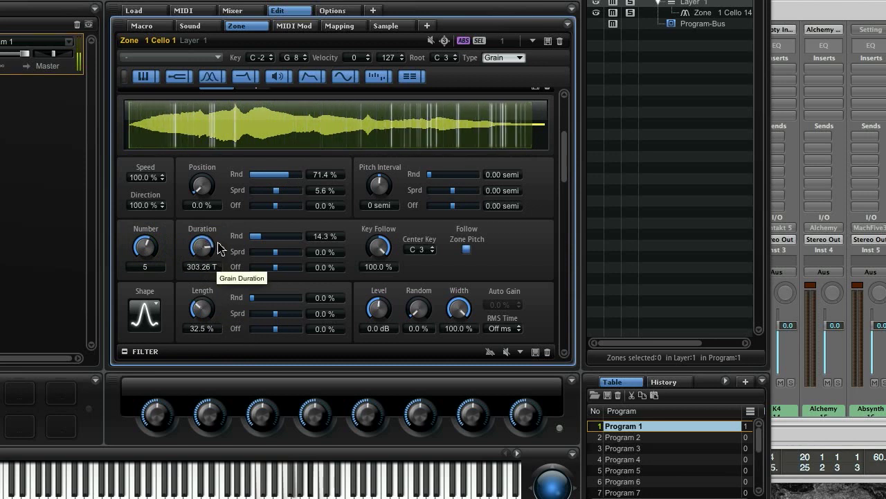
Try the Blackman-Harris and Gaussian grain shapes on the cello zone, ending on Hanning
{"action": "left_click_drag", "start_coordinate": [562, 170], "coordinate": [567, 209]}
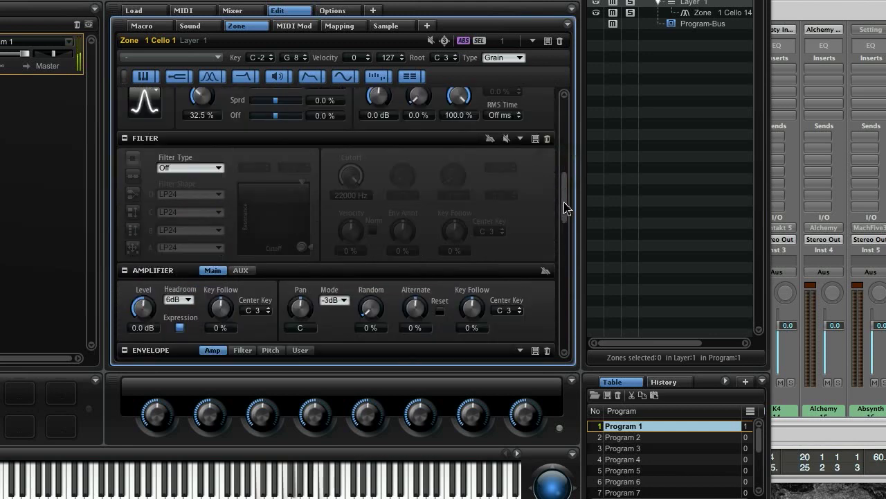
{"action": "left_click", "coordinate": [153, 95]}
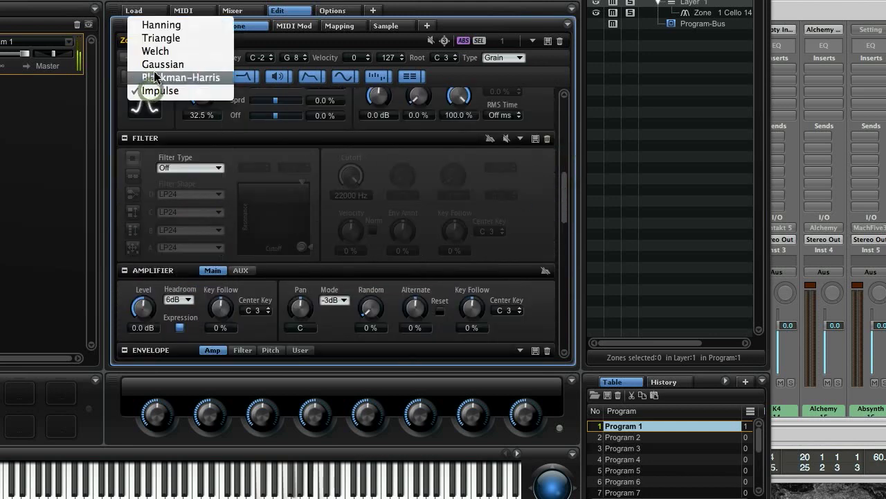
{"action": "left_click", "coordinate": [151, 74]}
{"action": "left_click", "coordinate": [155, 95]}
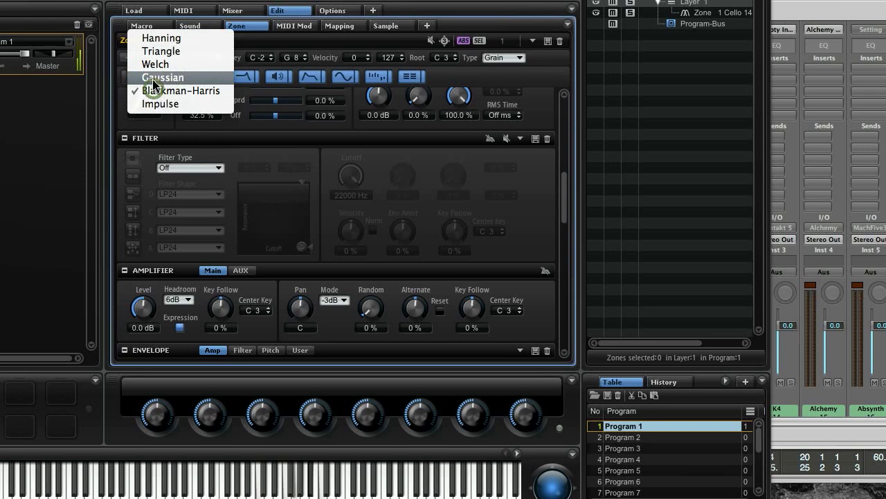
{"action": "left_click", "coordinate": [179, 78]}
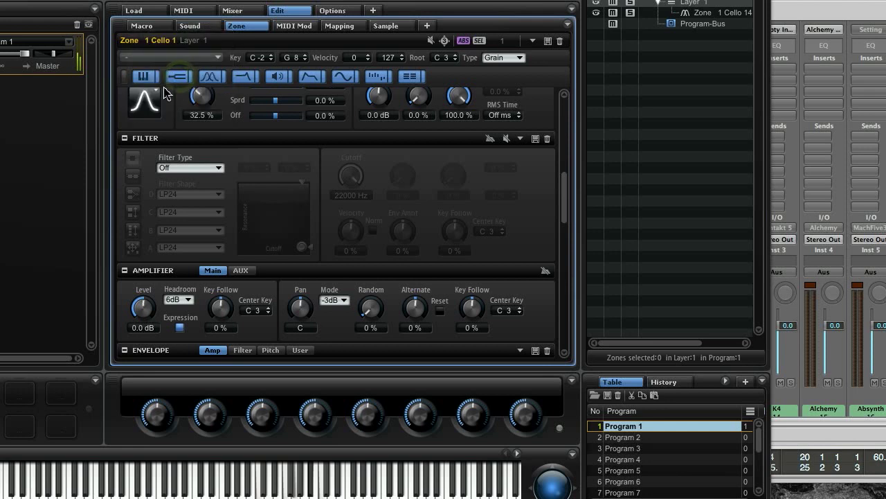
{"action": "left_click", "coordinate": [154, 95]}
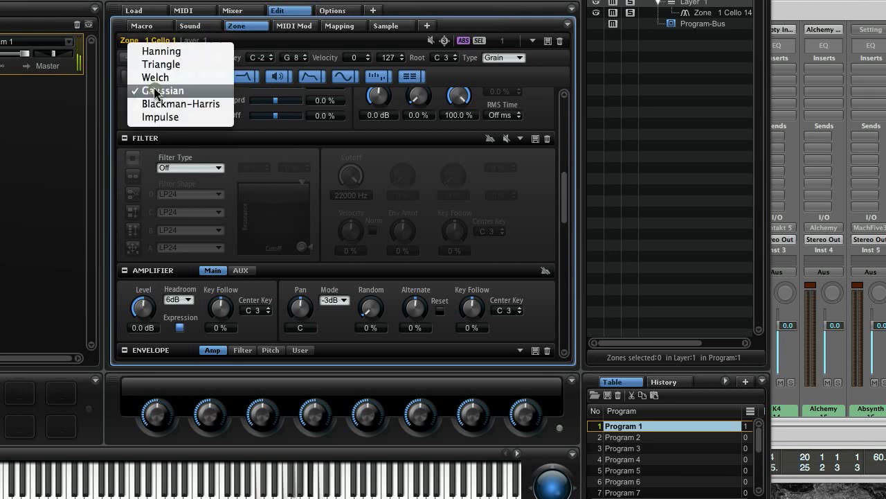
{"action": "left_click", "coordinate": [158, 50]}
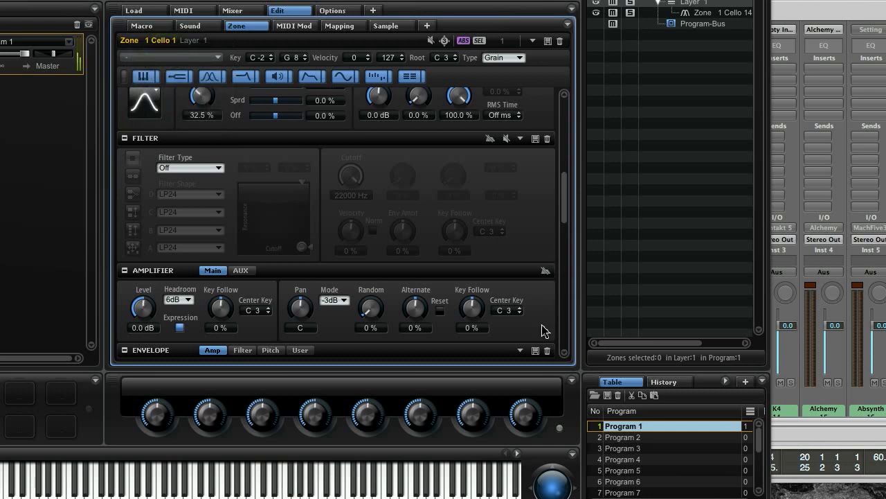
Lower the grain Position randomness to 1.4 % and raise the Pitch Interval randomness to 0.17 semi
{"action": "left_click_drag", "start_coordinate": [562, 206], "coordinate": [547, 160]}
{"action": "left_click_drag", "start_coordinate": [282, 261], "coordinate": [253, 292]}
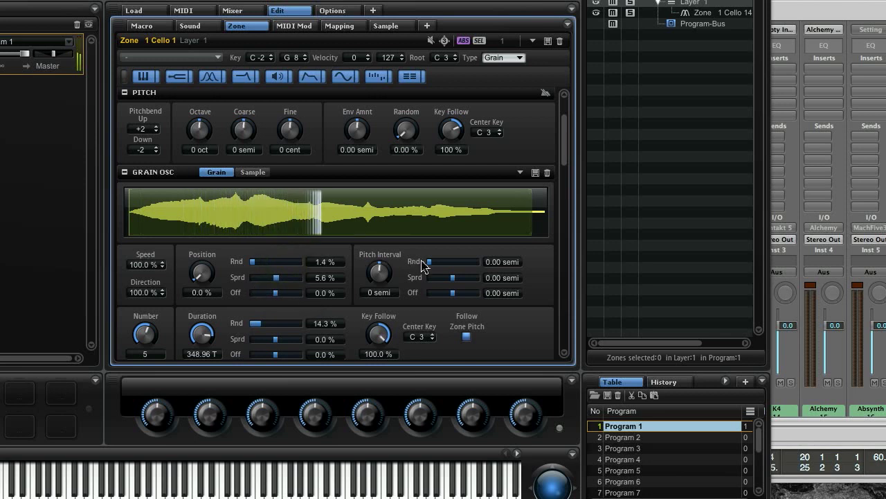
{"action": "left_click_drag", "start_coordinate": [430, 262], "coordinate": [429, 267]}
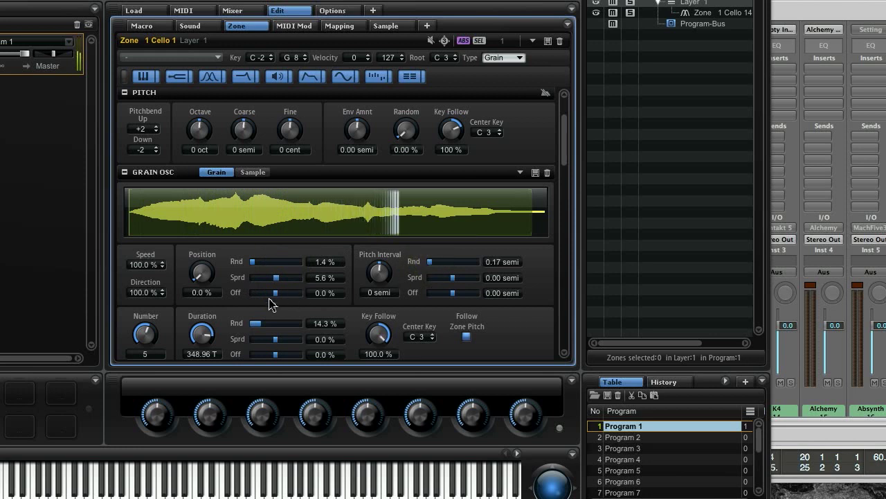
Set the grain Duration to 121.82 T, the Position randomness to 40.0 % and the Speed to 50 %
{"action": "left_click_drag", "start_coordinate": [202, 328], "coordinate": [222, 340]}
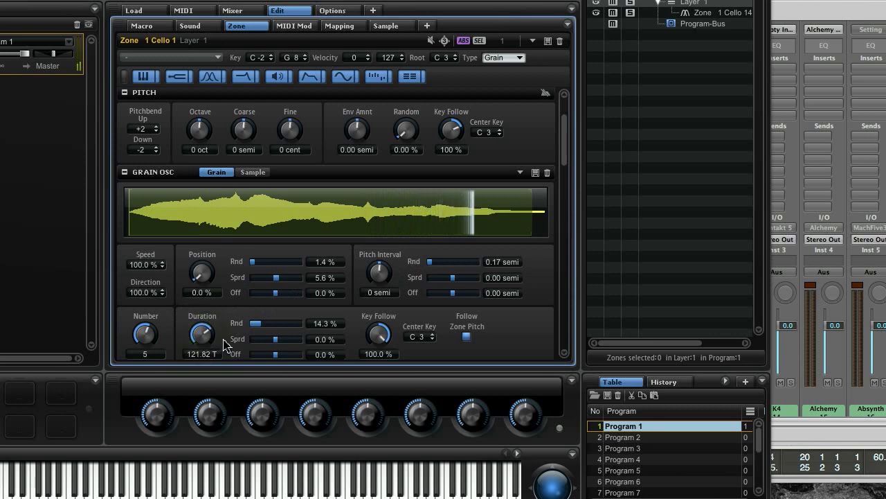
{"action": "left_click_drag", "start_coordinate": [253, 268], "coordinate": [275, 268]}
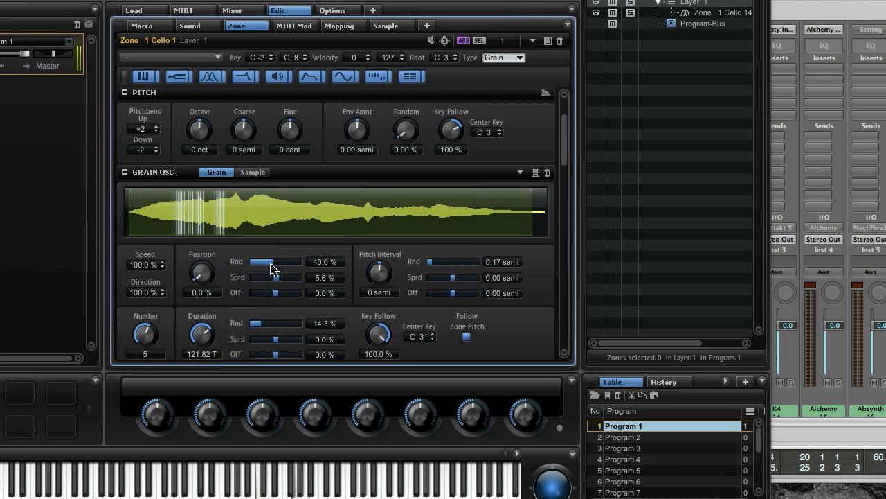
{"action": "double_click", "coordinate": [144, 265]}
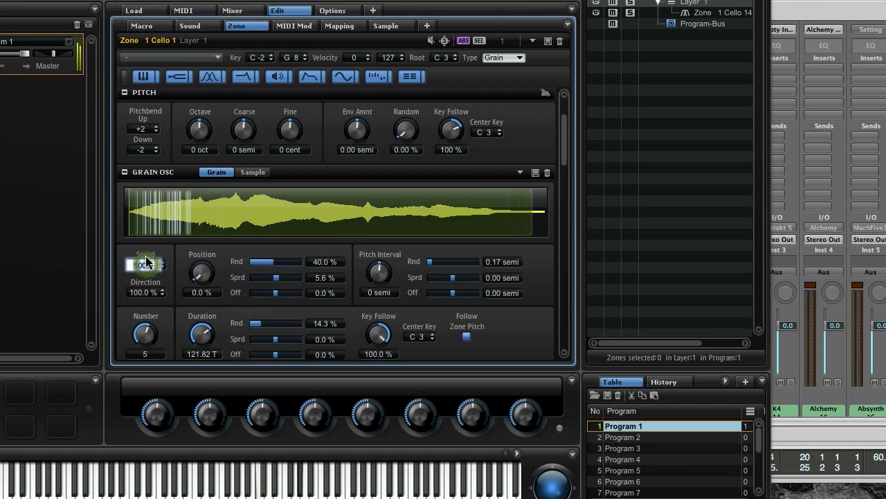
{"action": "type", "text": "50"}
{"action": "key", "text": "Return"}
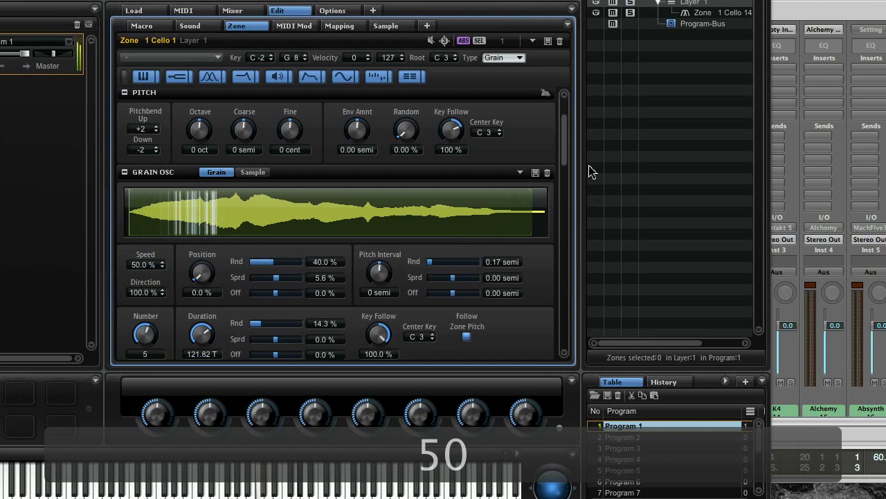
Switch the grain shape to Blackman-Harris and try the grain Length at 17.5 % and at 86.0 %
{"action": "left_click_drag", "start_coordinate": [565, 156], "coordinate": [565, 190]}
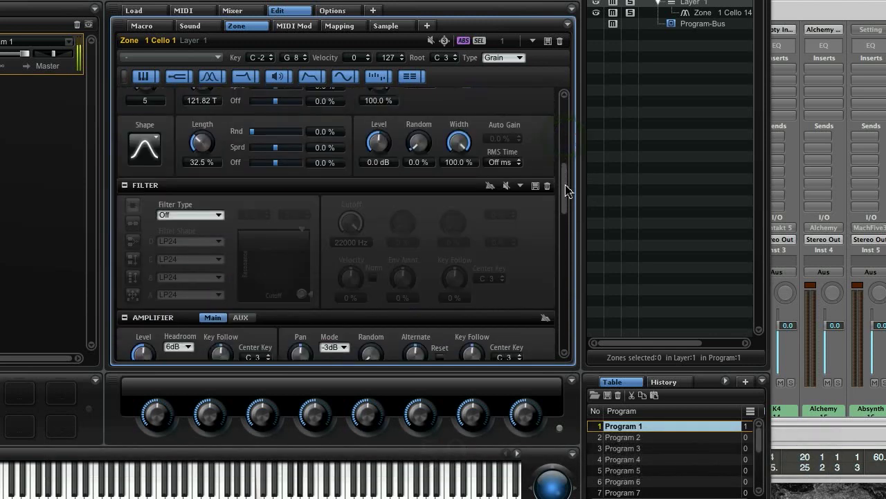
{"action": "left_click", "coordinate": [143, 141]}
{"action": "left_click", "coordinate": [158, 190]}
{"action": "mouse_move", "coordinate": [207, 130]}
{"action": "left_mouse_down"}
{"action": "mouse_move", "coordinate": [208, 87]}
{"action": "mouse_move", "coordinate": [213, 146]}
{"action": "left_mouse_up"}
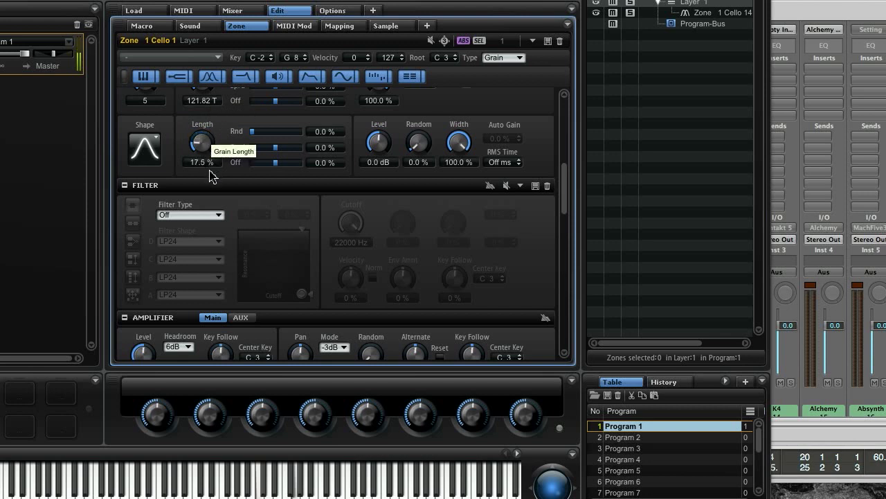
{"action": "left_click_drag", "start_coordinate": [214, 137], "coordinate": [211, 82]}
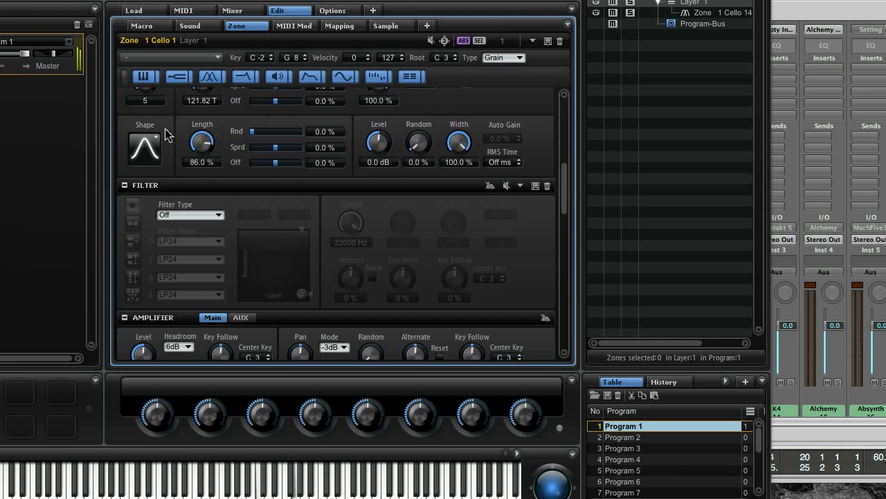
Change the grain shape to Impulse and, after trying a grain Length of 44.0 %, set it to 100.0 %
{"action": "left_click", "coordinate": [154, 142]}
{"action": "left_click", "coordinate": [156, 150]}
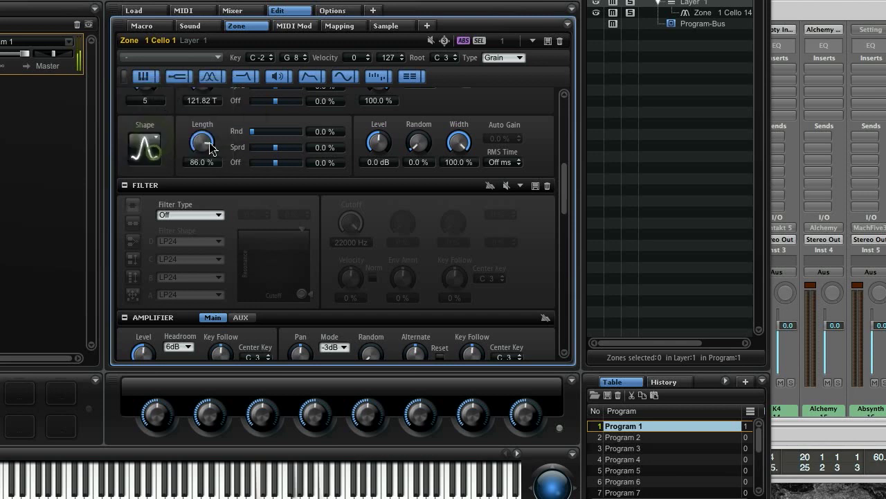
{"action": "left_click_drag", "start_coordinate": [206, 147], "coordinate": [206, 178]}
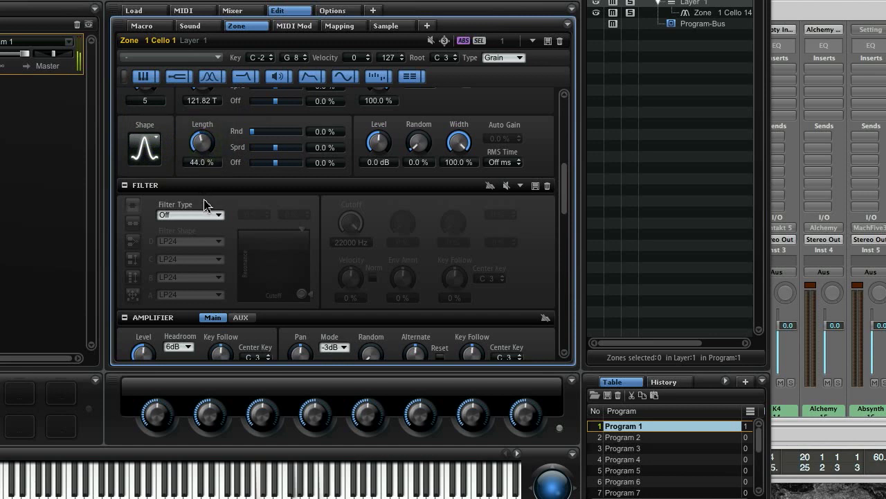
{"action": "left_click_drag", "start_coordinate": [204, 204], "coordinate": [204, 206]}
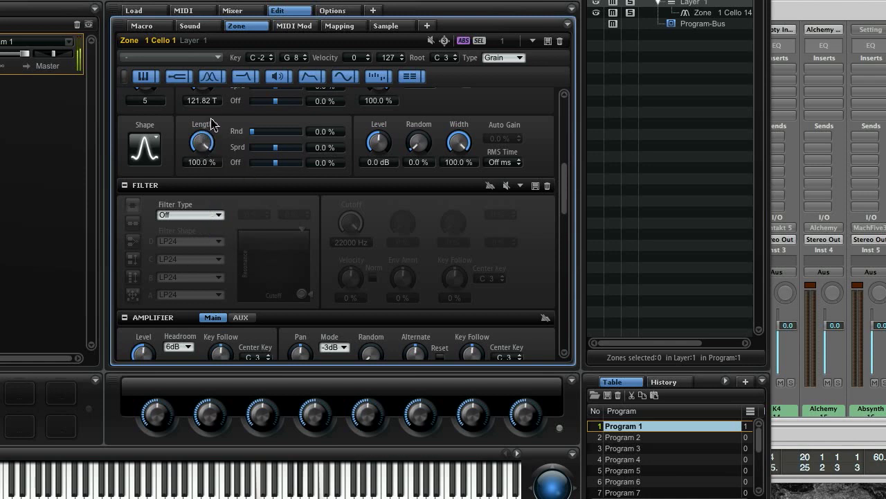
{"action": "left_click_drag", "start_coordinate": [567, 209], "coordinate": [567, 118]}
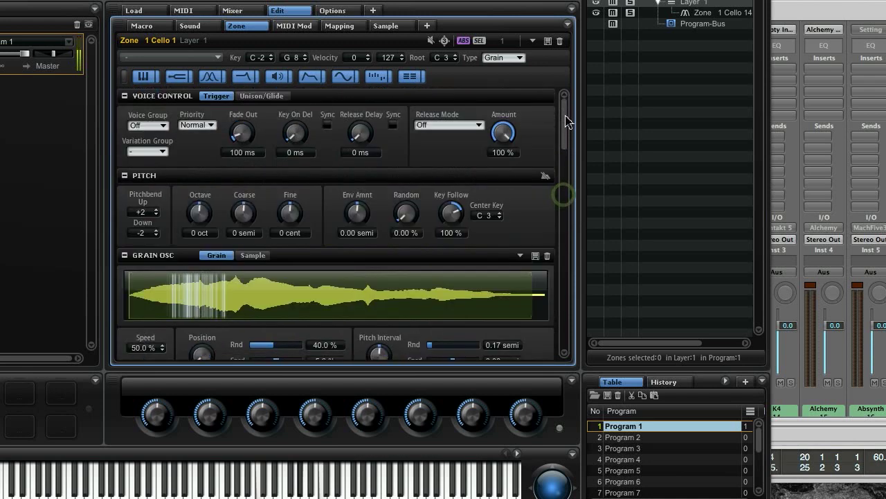